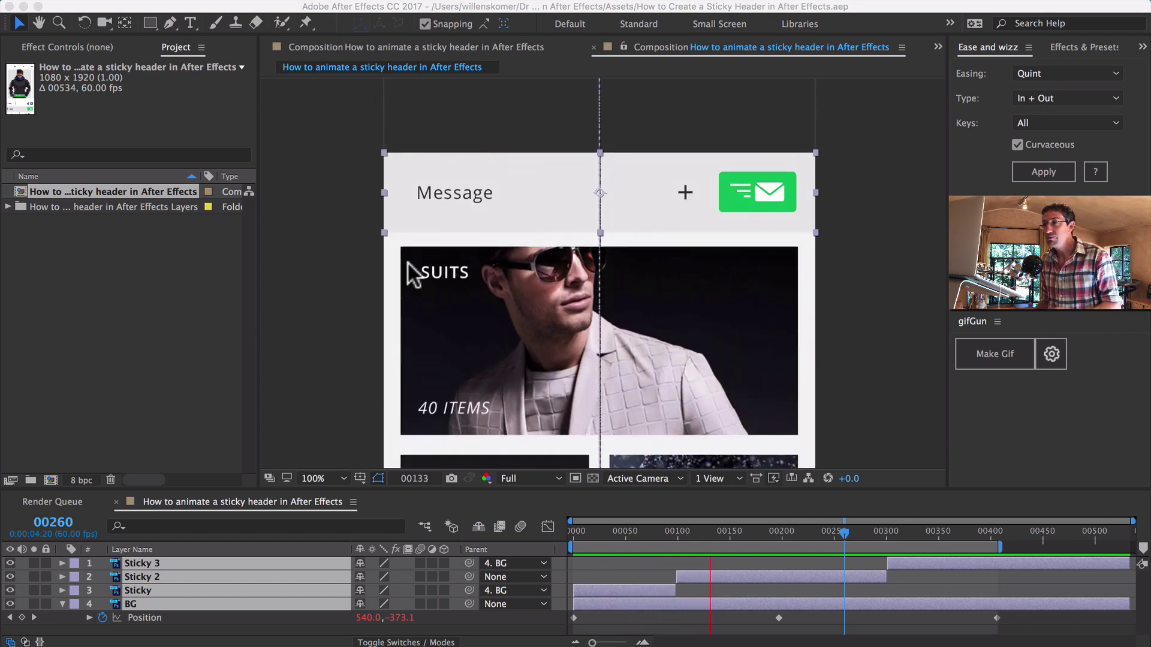
- Leave After Effects and launch Google Chrome from Spotlight by searching 'chr'
{"action": "key", "text": "super+Tab"}
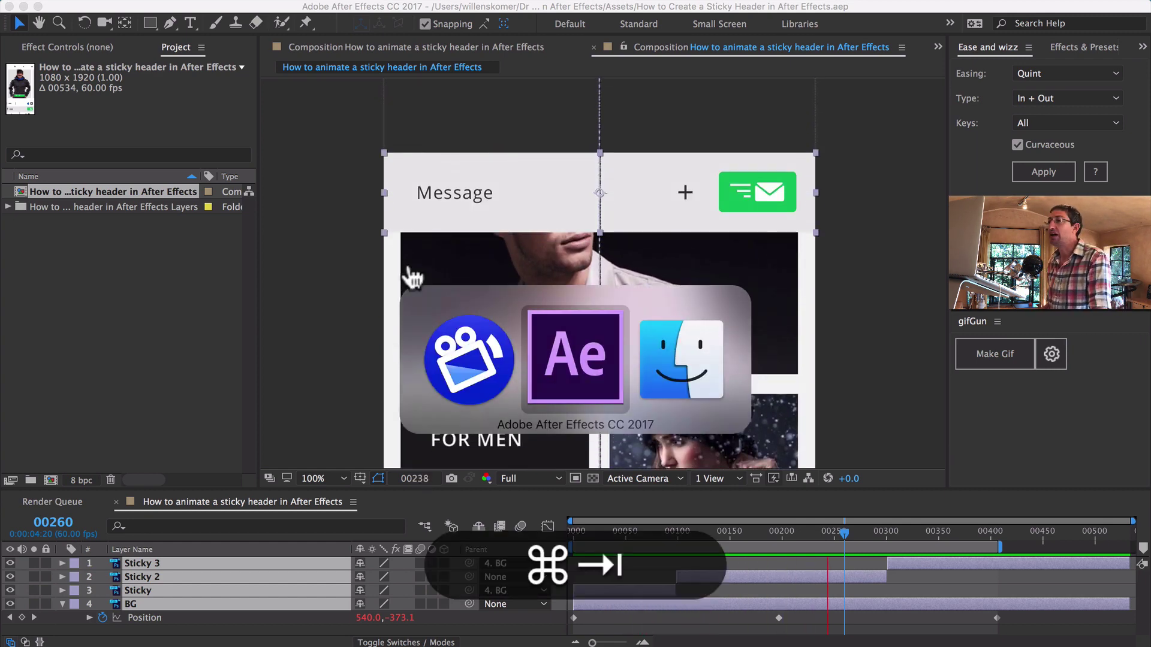
{"action": "key", "text": "super+space"}
{"action": "type", "text": "chr"}
{"action": "key", "text": "Return"}
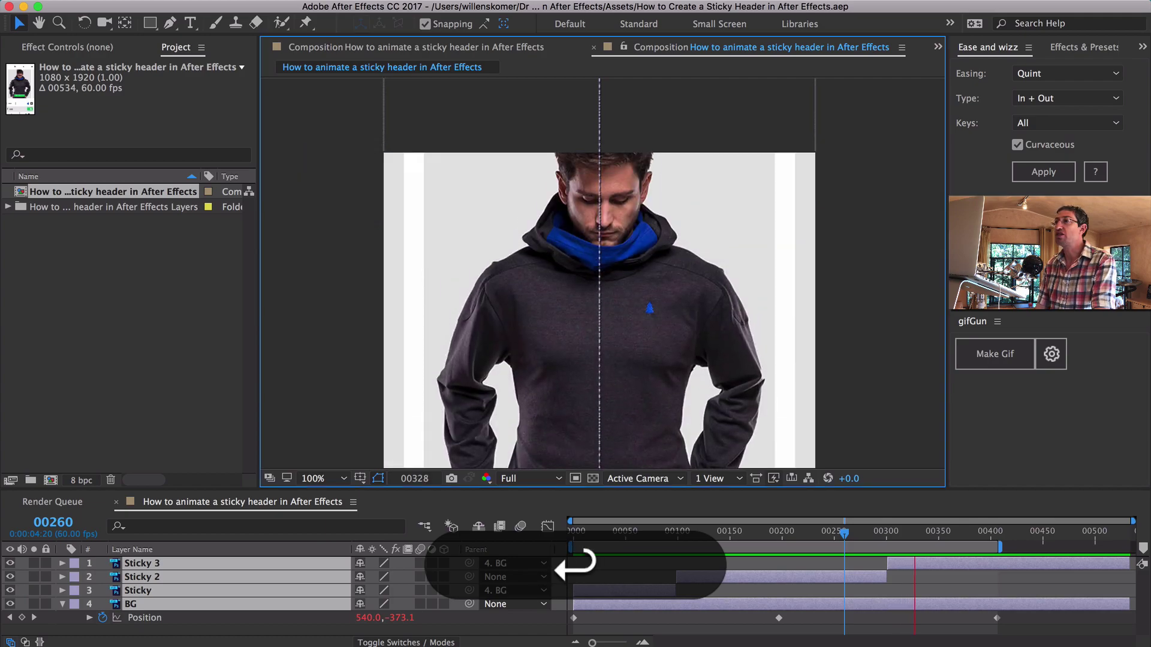
- Load the uxinmotion.net/fast-start page in Chrome
{"action": "type", "text": "uxinmotion.net"}
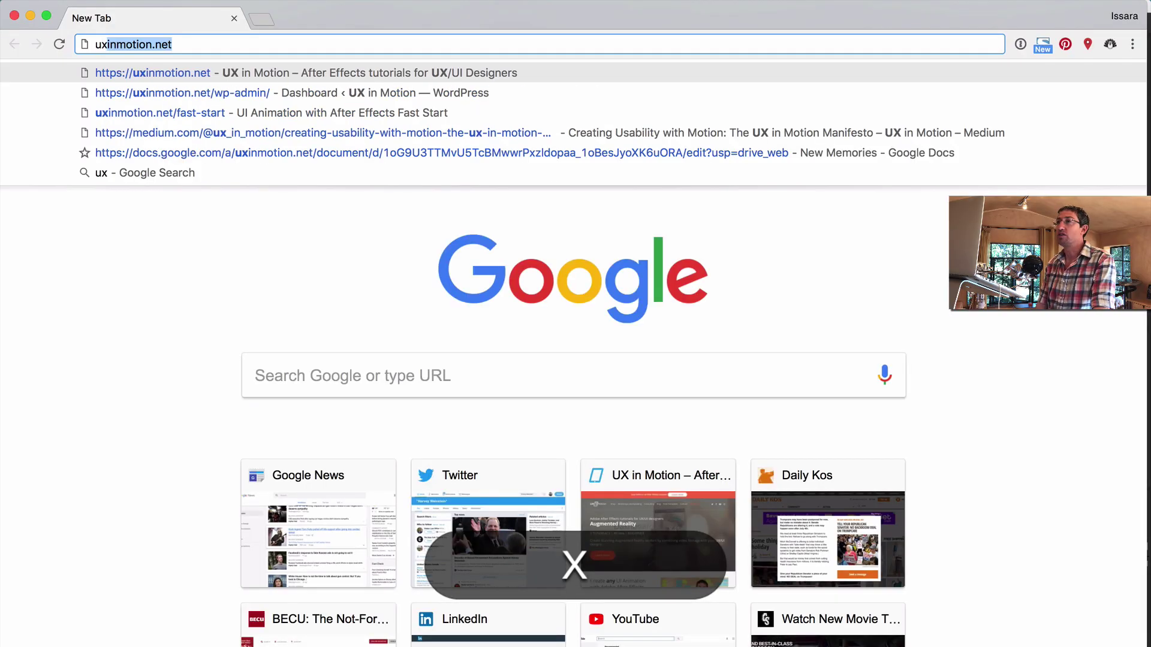
{"action": "key", "text": "Right"}
{"action": "type", "text": "/f"}
{"action": "key", "text": "Return"}
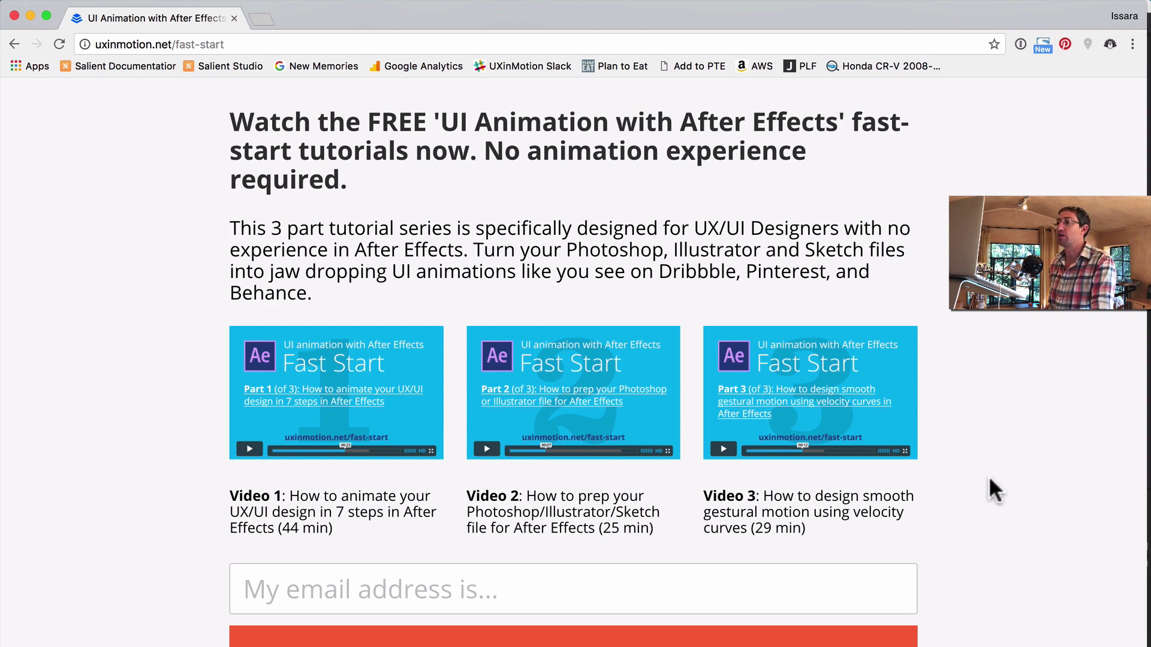
- Open the uxinmotion.net home page in a new tab, then quit Chrome
{"action": "left_click", "coordinate": [359, 586]}
{"action": "key", "text": "super+t"}
{"action": "type", "text": "ux"}
{"action": "key", "text": "Return"}
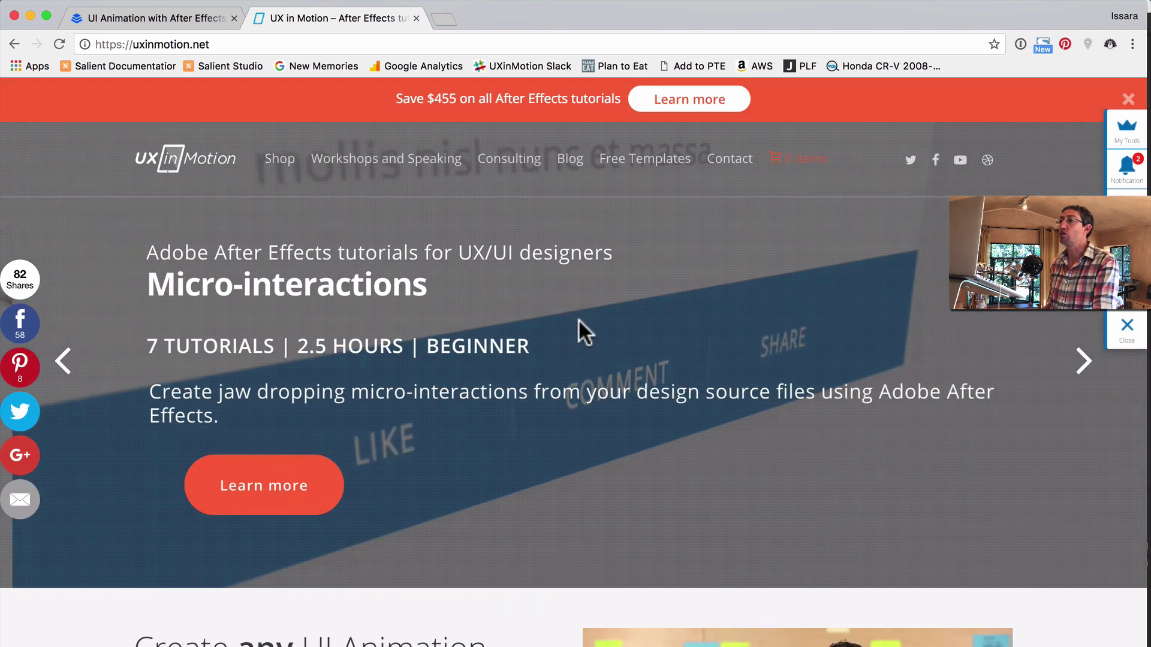
{"action": "key", "text": "super+q"}
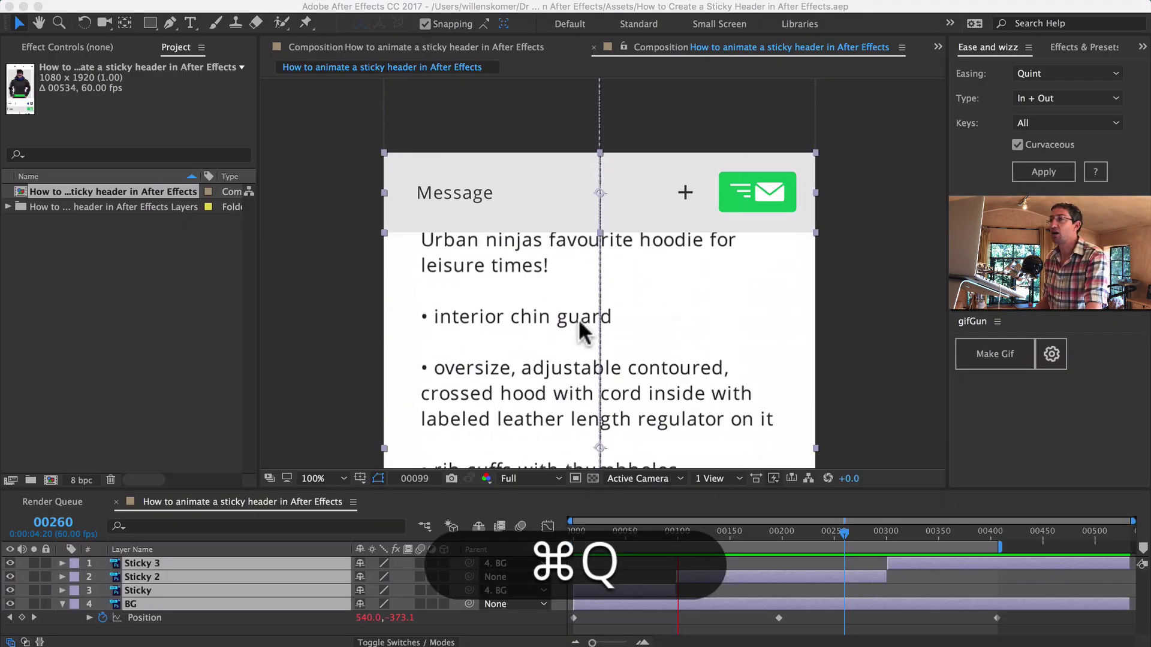
{"action": "left_click", "coordinate": [331, 271]}
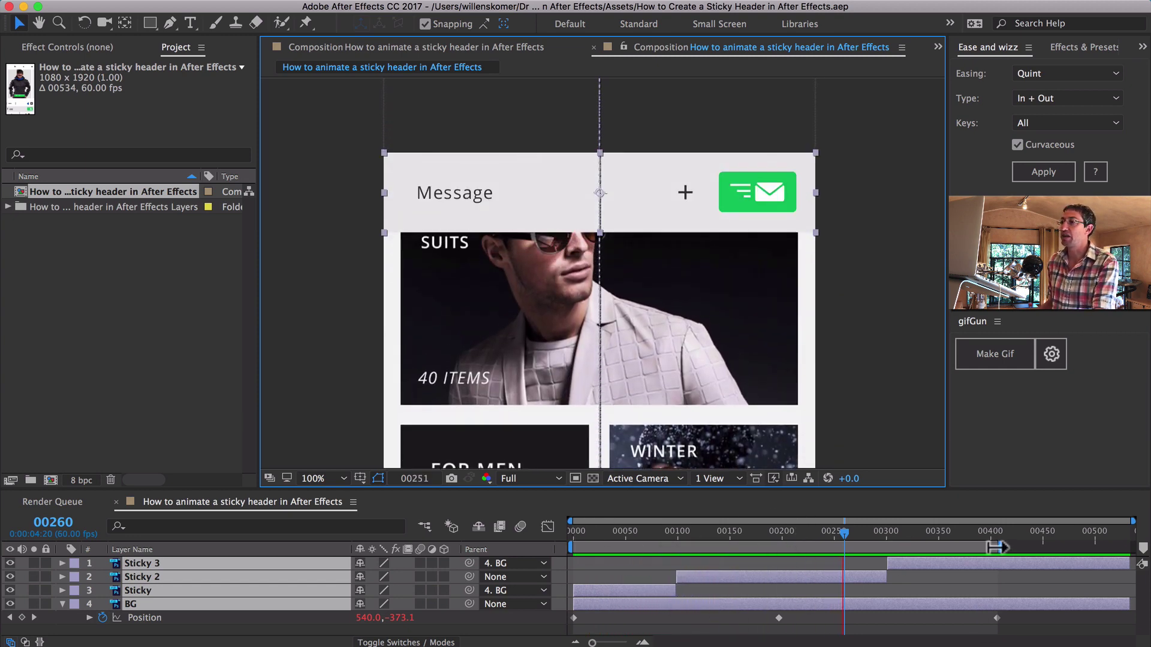
{"action": "left_click", "coordinate": [149, 347]}
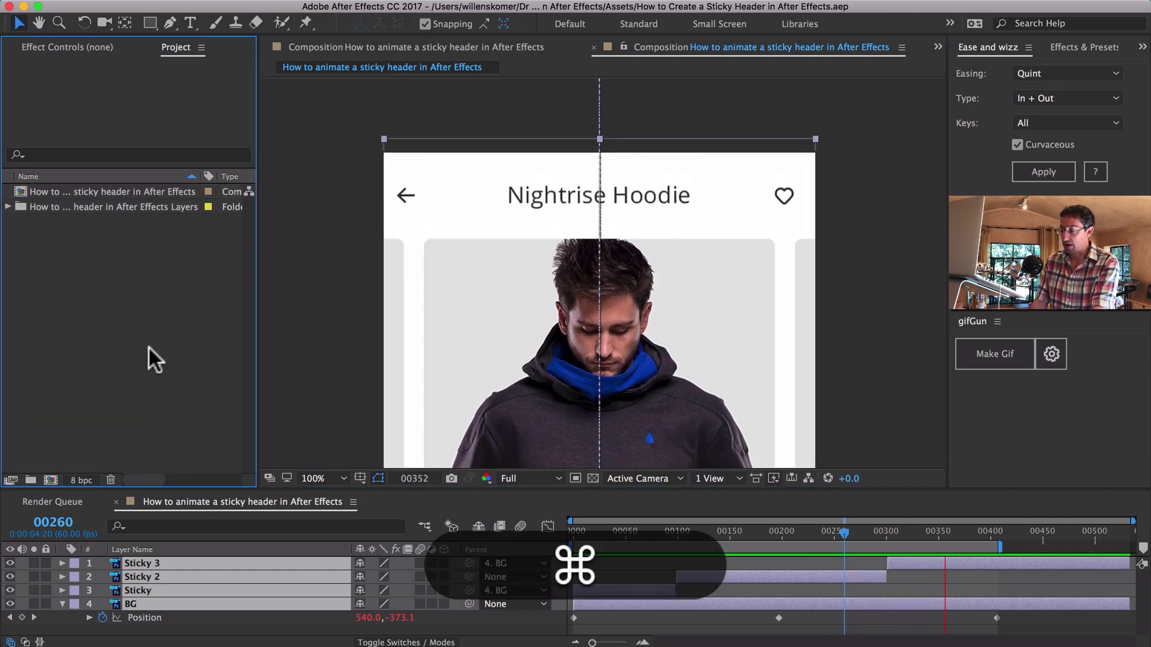
- Start a fresh project and import the sticky-header .psd as Composition – Retain Layer Sizes
{"action": "key", "text": "super+o"}
{"action": "key", "text": "Escape"}
{"action": "key", "text": "super+i"}
{"action": "left_click", "coordinate": [580, 168]}
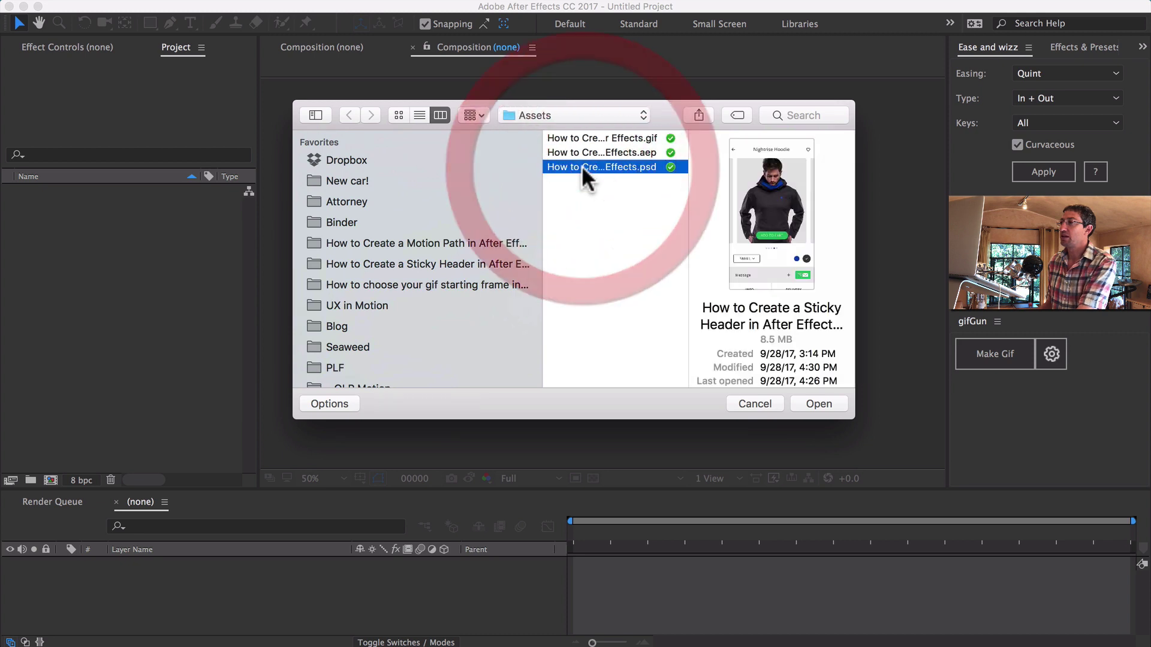
{"action": "key", "text": "Return"}
{"action": "left_click", "coordinate": [276, 238]}
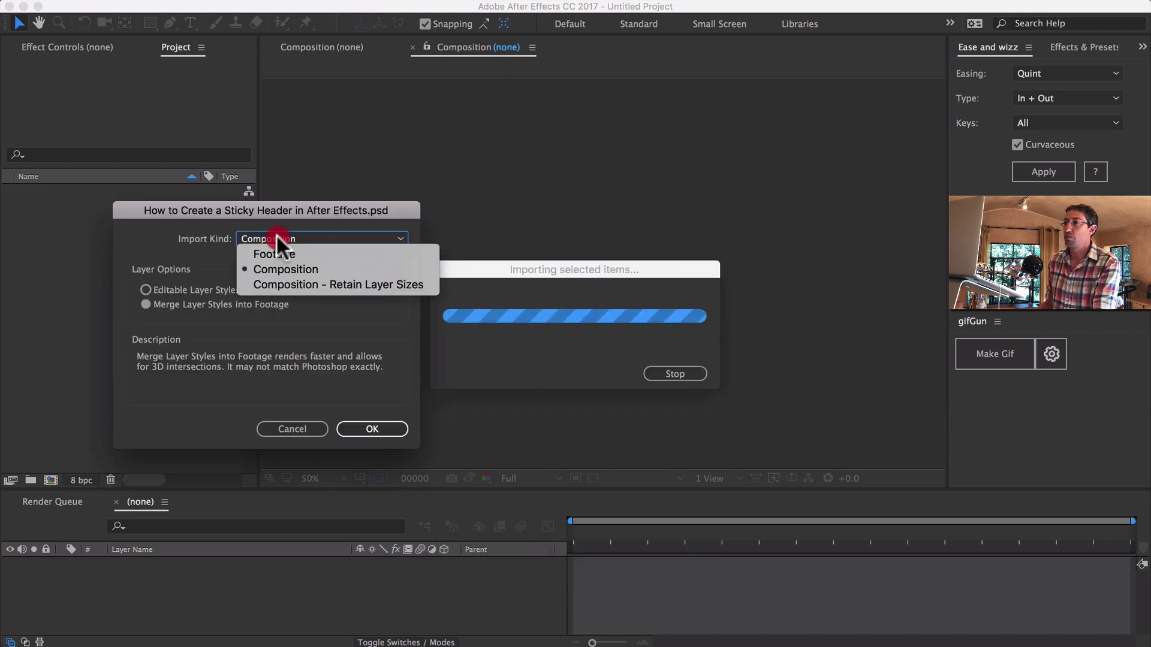
{"action": "left_click", "coordinate": [296, 282]}
{"action": "left_click", "coordinate": [376, 429]}
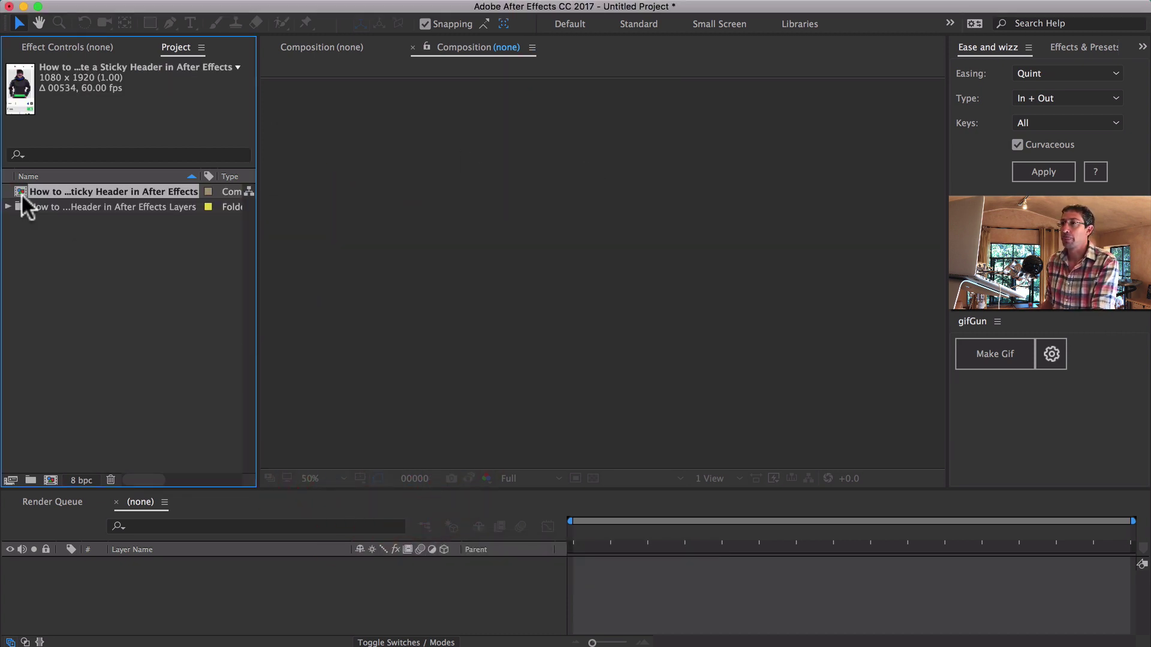
- Open the imported composition and toggle the Sticky layer off and on to inspect the header
{"action": "double_click", "coordinate": [19, 192]}
{"action": "left_click_drag", "start_coordinate": [565, 265], "coordinate": [594, 449]}
{"action": "scroll", "coordinate": [602, 448], "scroll_direction": "down", "scroll_amount": 2}
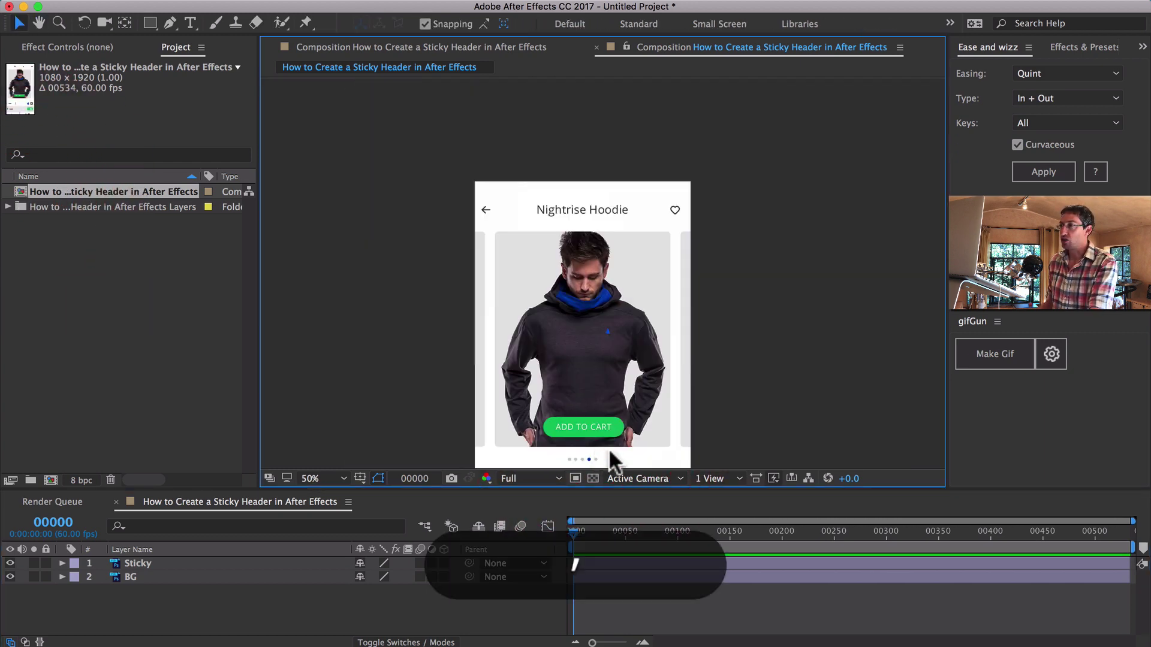
{"action": "left_click", "coordinate": [9, 564]}
{"action": "key", "text": "h"}
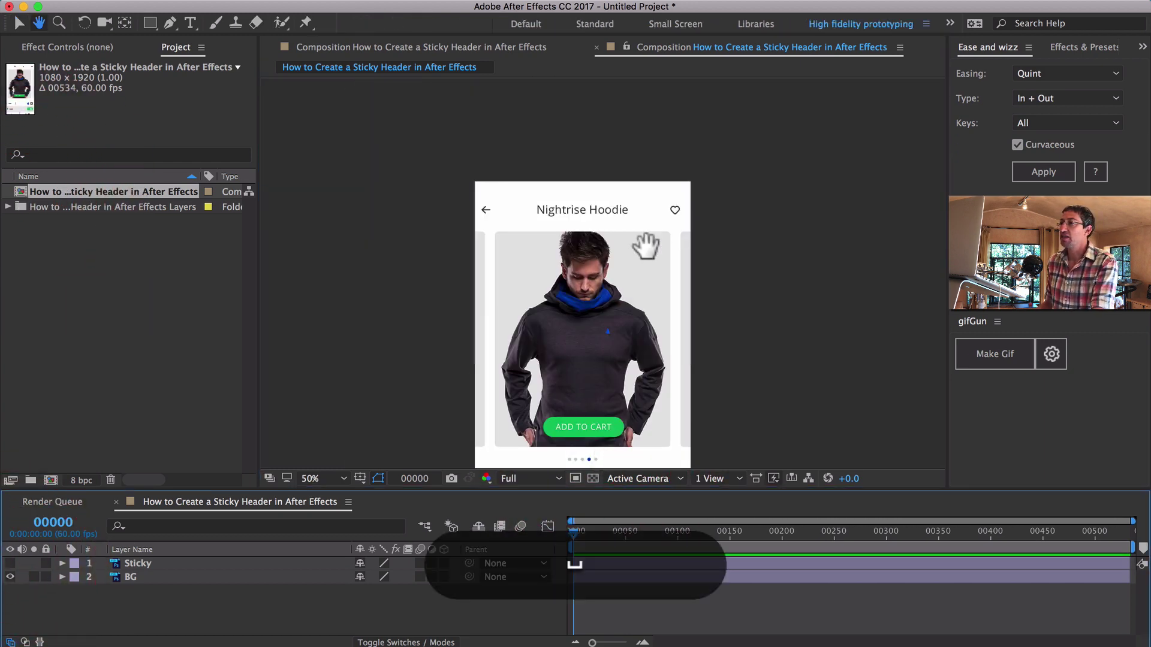
{"action": "left_click_drag", "start_coordinate": [642, 250], "coordinate": [617, 103]}
{"action": "left_click_drag", "start_coordinate": [623, 262], "coordinate": [612, 307]}
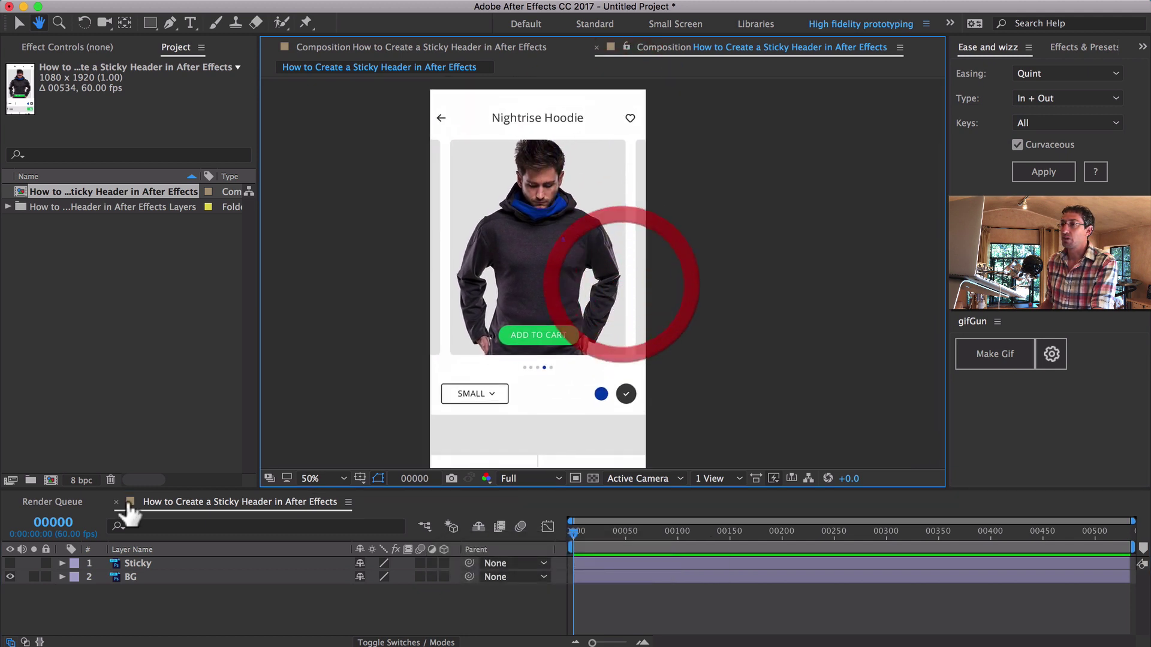
{"action": "left_click", "coordinate": [9, 563]}
- Select the BG layer and centre the phone layout in the viewer at 100%
{"action": "left_click", "coordinate": [135, 577]}
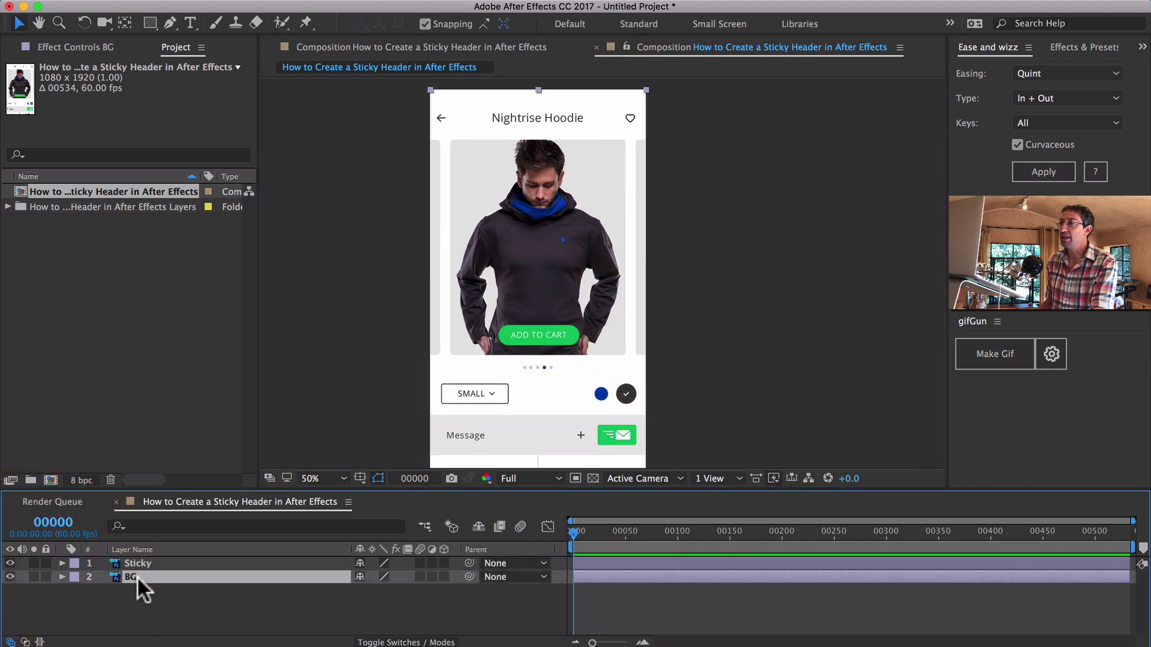
{"action": "key", "text": "comma"}
{"action": "key", "text": "comma"}
{"action": "key", "text": "comma"}
{"action": "key", "text": "comma"}
{"action": "key", "text": "h"}
{"action": "left_click_drag", "start_coordinate": [511, 250], "coordinate": [451, 216]}
{"action": "left_click_drag", "start_coordinate": [526, 359], "coordinate": [484, 383]}
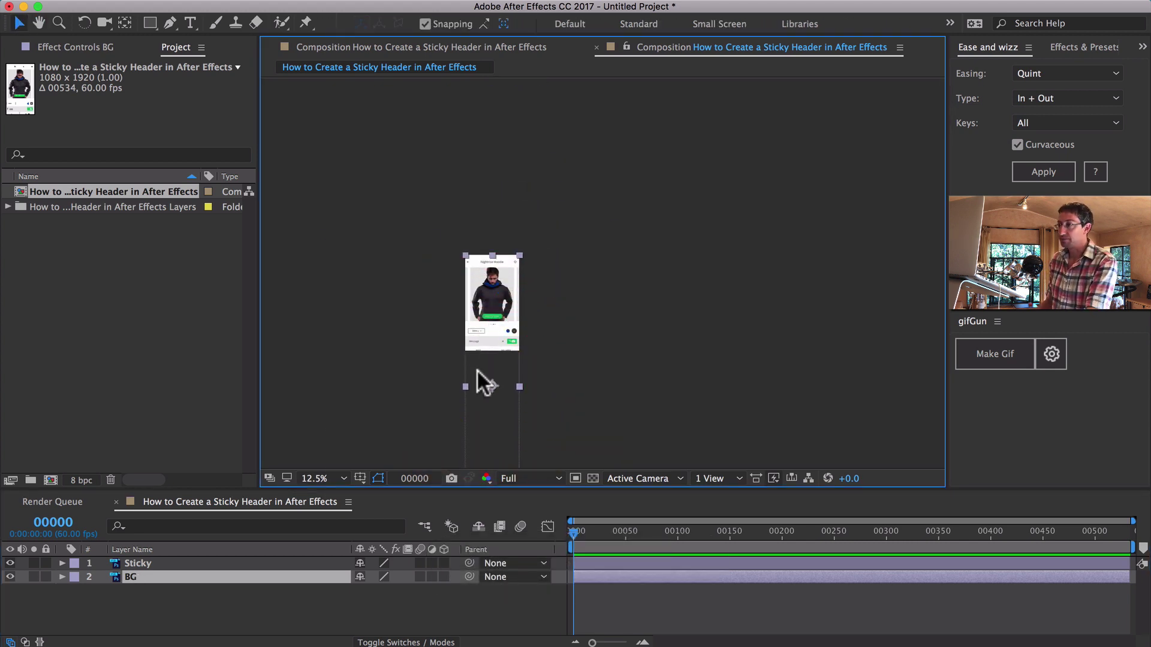
{"action": "key", "text": "period"}
{"action": "key", "text": "period"}
{"action": "key", "text": "period"}
{"action": "key", "text": "period"}
{"action": "key", "text": "period"}
{"action": "key", "text": "period"}
{"action": "left_click_drag", "start_coordinate": [372, 277], "coordinate": [853, 301]}
{"action": "left_click_drag", "start_coordinate": [288, 282], "coordinate": [649, 262]}
{"action": "key", "text": "v"}
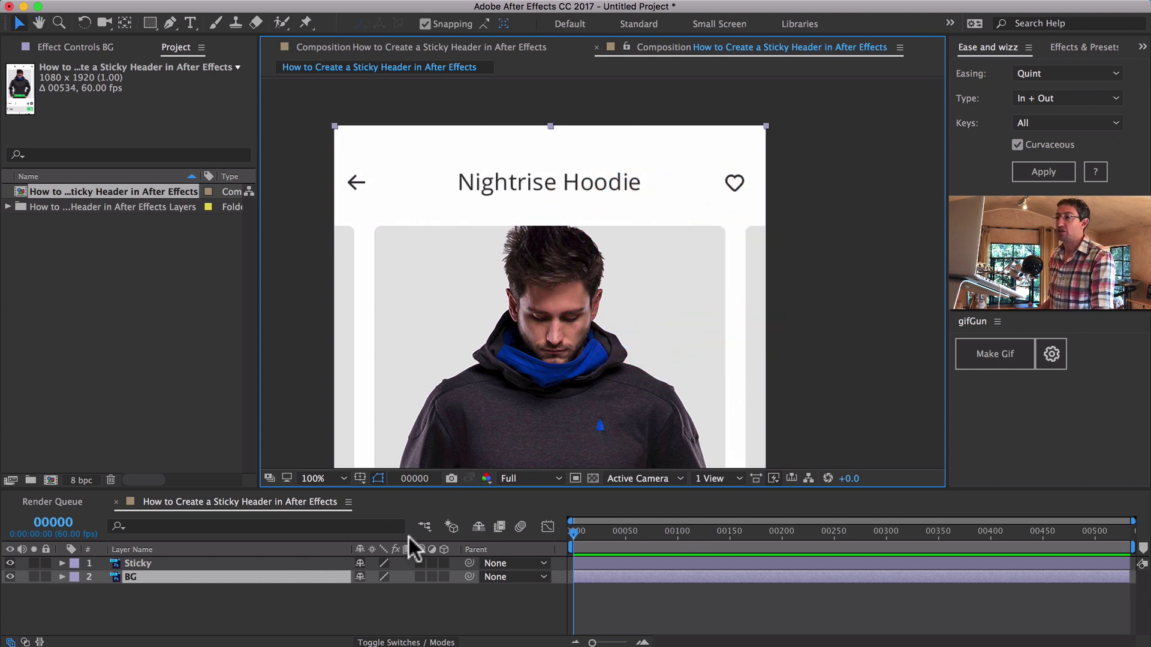
- Parent Sticky to BG and set BG's starting Position keyframe at 540.0,2626.5
{"action": "left_click_drag", "start_coordinate": [464, 562], "coordinate": [198, 575]}
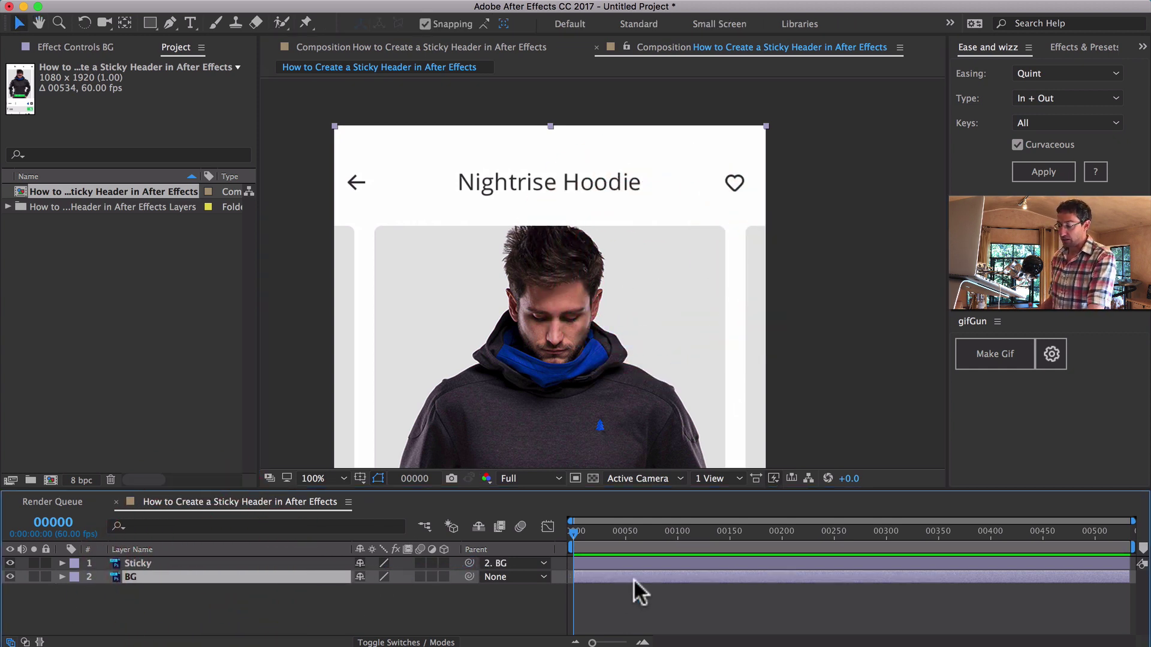
{"action": "key", "text": "comma"}
{"action": "key", "text": "alt+p"}
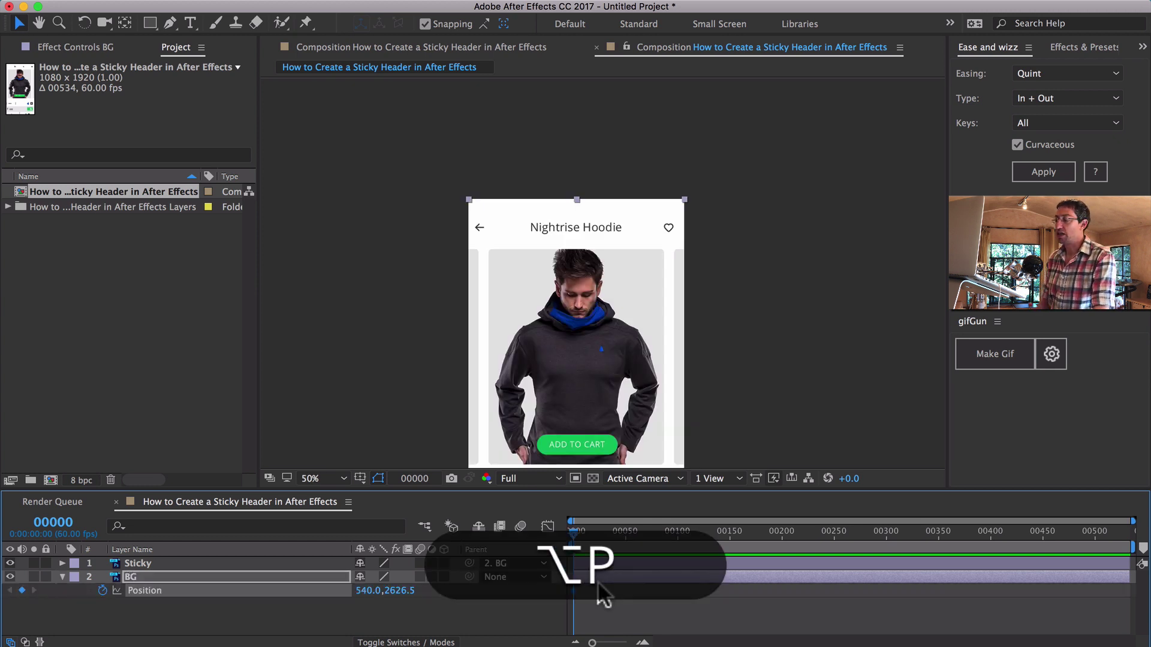
- At frame 61, drag BG upward so its Position keyframe scrolls the page up
{"action": "left_click_drag", "start_coordinate": [602, 526], "coordinate": [635, 527]}
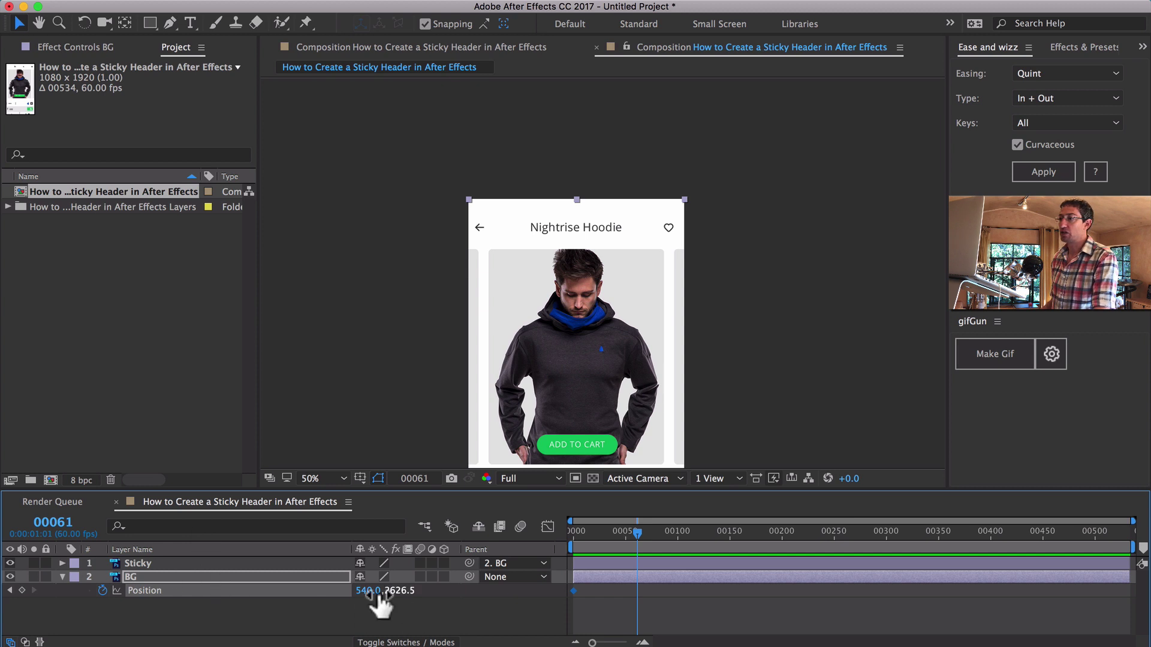
{"action": "left_click_drag", "start_coordinate": [363, 591], "coordinate": [321, 588]}
{"action": "key", "text": "cmd+z"}
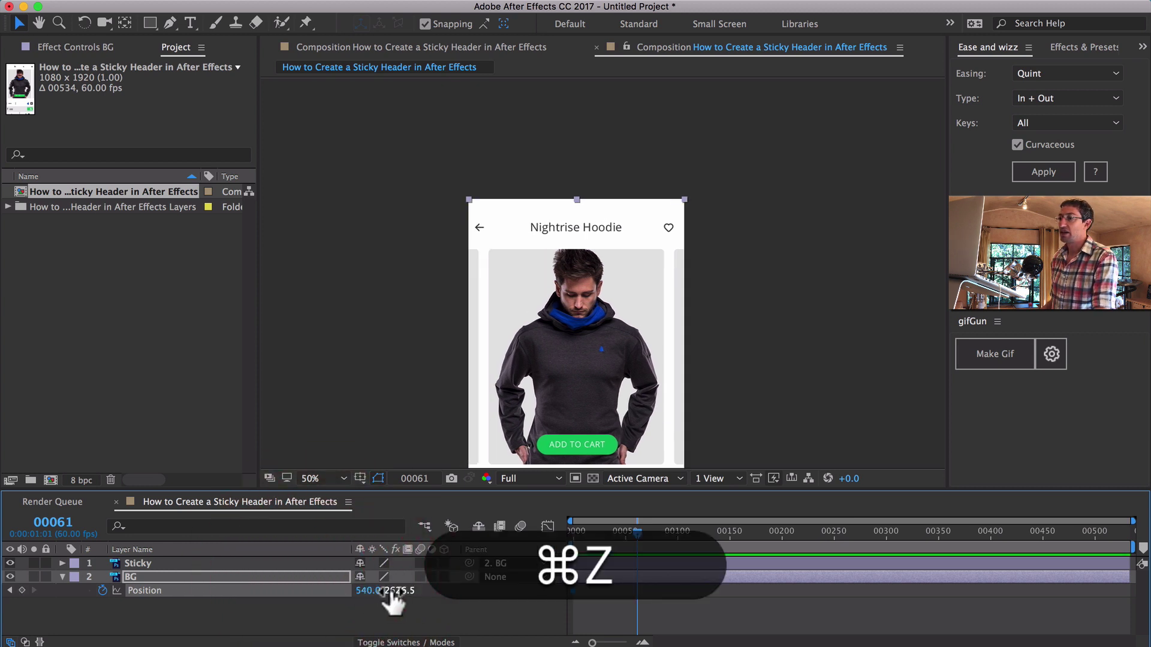
{"action": "left_click_drag", "start_coordinate": [393, 590], "coordinate": [24, 577]}
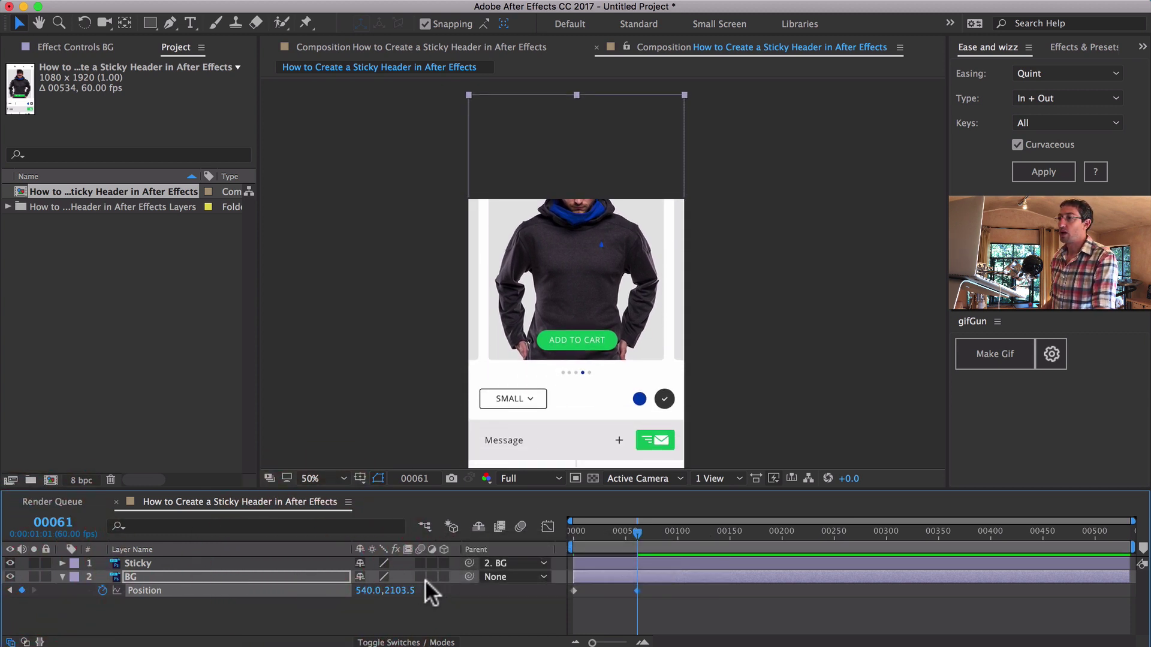
{"action": "left_click_drag", "start_coordinate": [345, 587], "coordinate": [54, 578]}
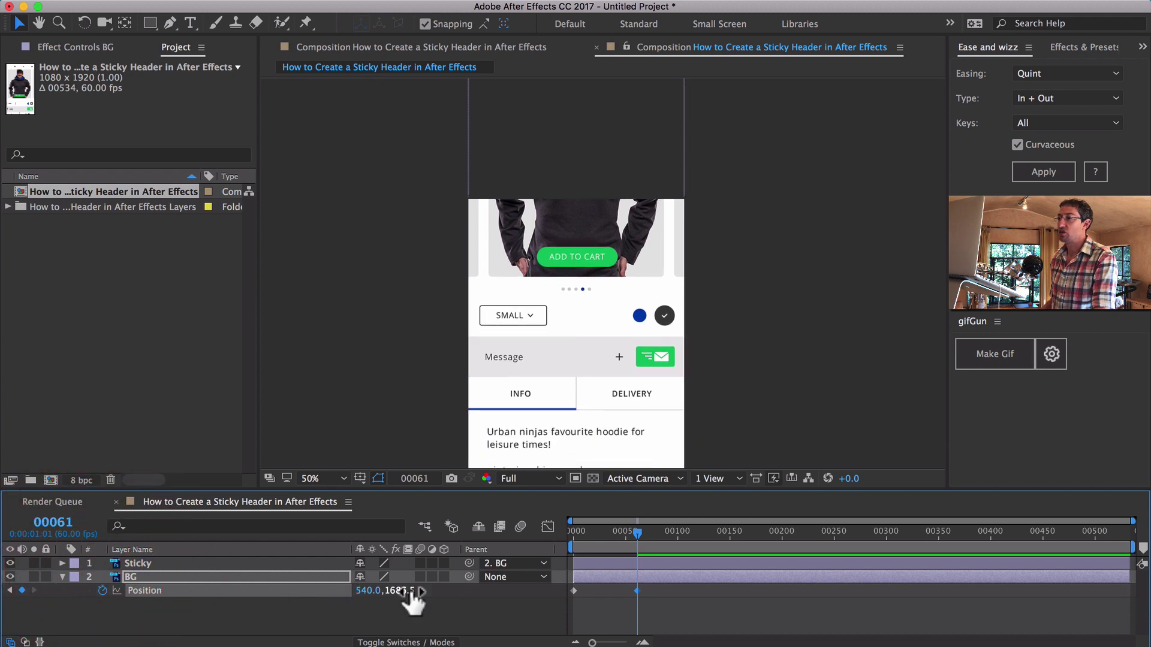
{"action": "left_click_drag", "start_coordinate": [401, 591], "coordinate": [226, 556]}
{"action": "left_click_drag", "start_coordinate": [617, 418], "coordinate": [624, 180]}
- Fine-tune BG's frame-61 Position to 540.0,-90.5 and check the motion at frame 50
{"action": "key", "text": "h"}
{"action": "scroll", "coordinate": [642, 124], "scroll_direction": "down", "scroll_amount": 10}
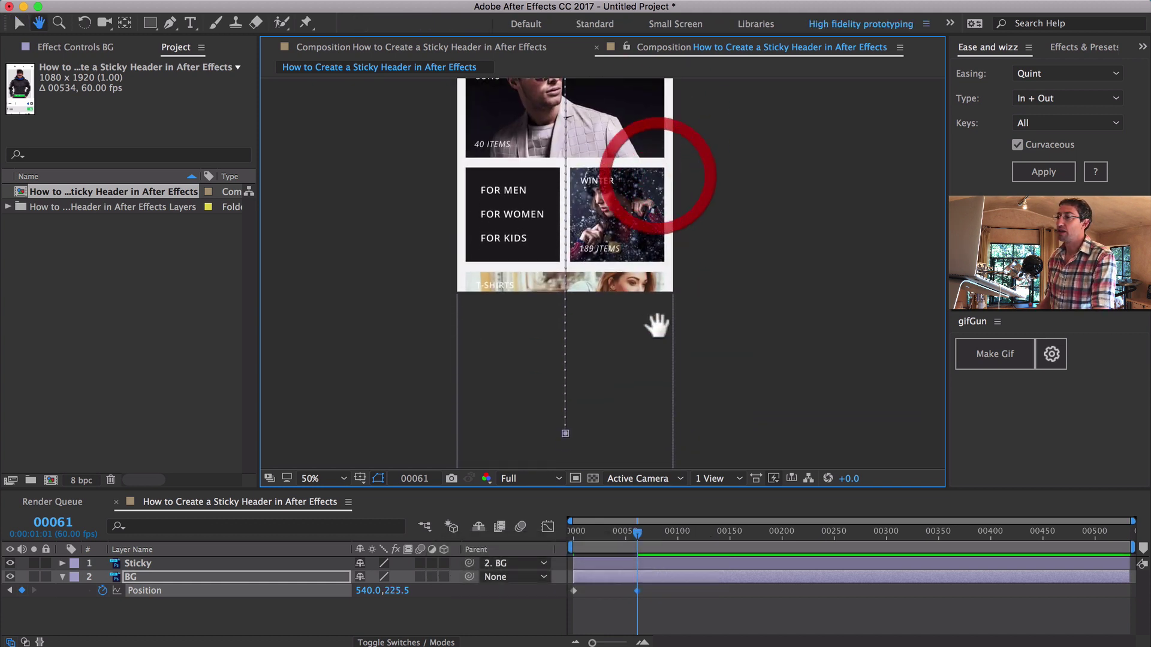
{"action": "left_click_drag", "start_coordinate": [655, 326], "coordinate": [584, 317]}
{"action": "key", "text": "v"}
{"action": "left_click_drag", "start_coordinate": [547, 277], "coordinate": [543, 266]}
{"action": "key", "text": "h"}
{"action": "scroll", "coordinate": [732, 377], "scroll_direction": "up", "scroll_amount": 15}
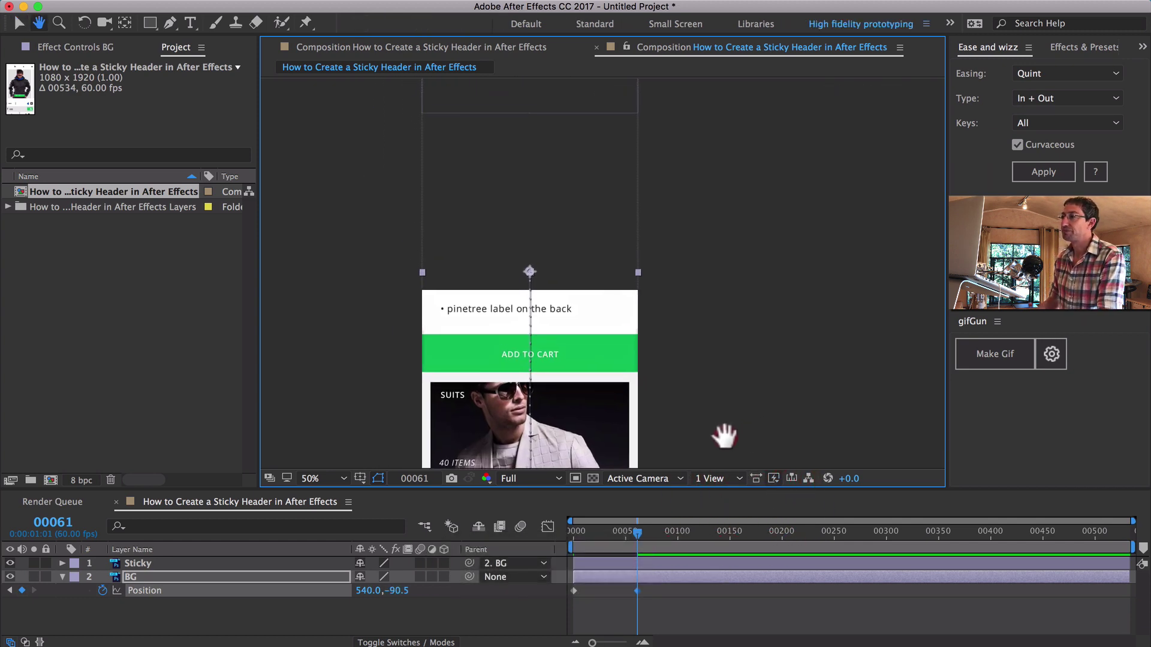
{"action": "left_click_drag", "start_coordinate": [688, 422], "coordinate": [709, 265]}
{"action": "key", "text": "v"}
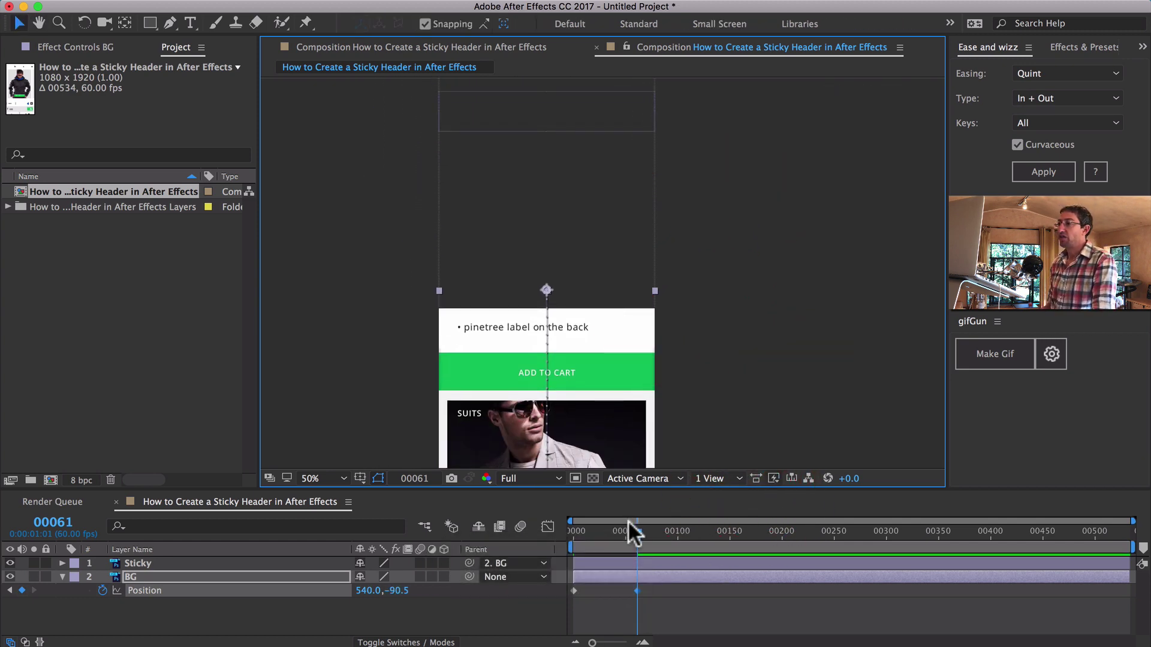
{"action": "left_click_drag", "start_coordinate": [628, 531], "coordinate": [604, 528]}
- Apply quint in-and-out easing to BG's Position keyframes and preview the scroll
{"action": "key", "text": "space"}
{"action": "left_click_drag", "start_coordinate": [637, 284], "coordinate": [605, 147]}
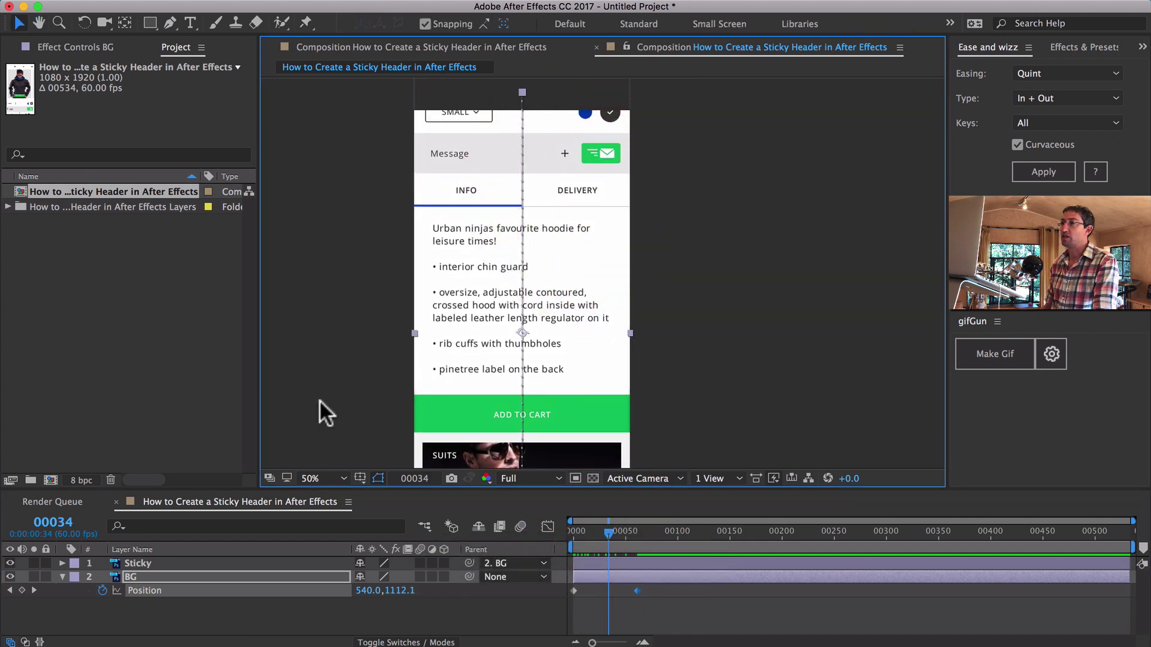
{"action": "left_click", "coordinate": [204, 563]}
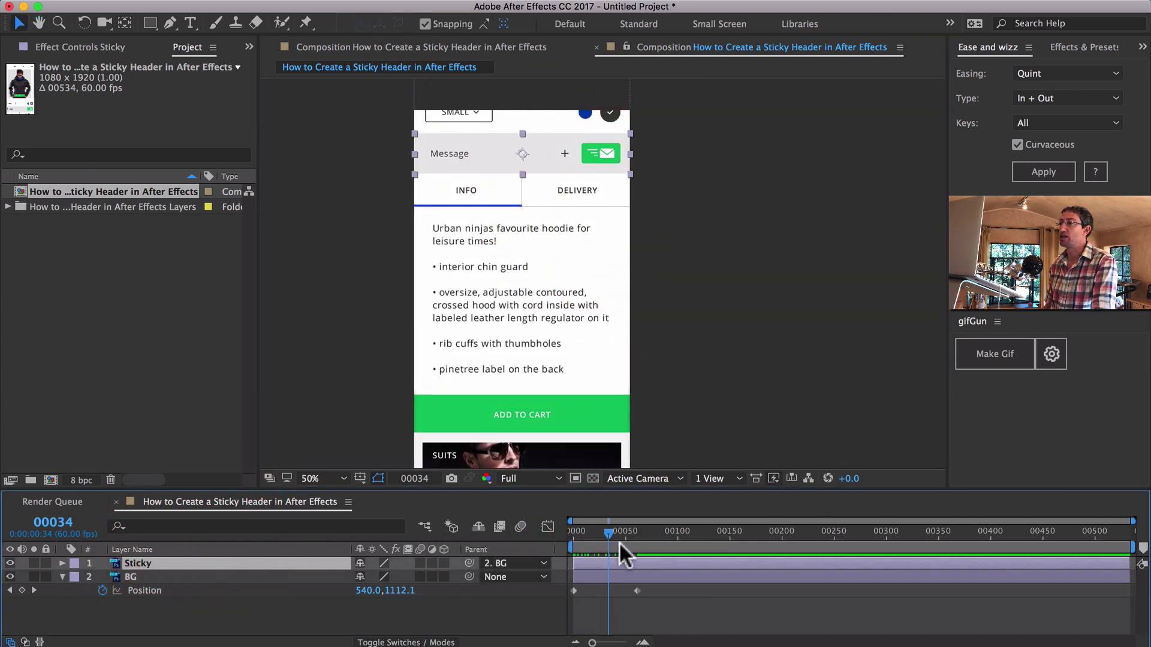
{"action": "mouse_move", "coordinate": [617, 535]}
{"action": "left_mouse_down"}
{"action": "mouse_move", "coordinate": [590, 528]}
{"action": "mouse_move", "coordinate": [648, 533]}
{"action": "mouse_move", "coordinate": [557, 524]}
{"action": "mouse_move", "coordinate": [621, 527]}
{"action": "left_mouse_up"}
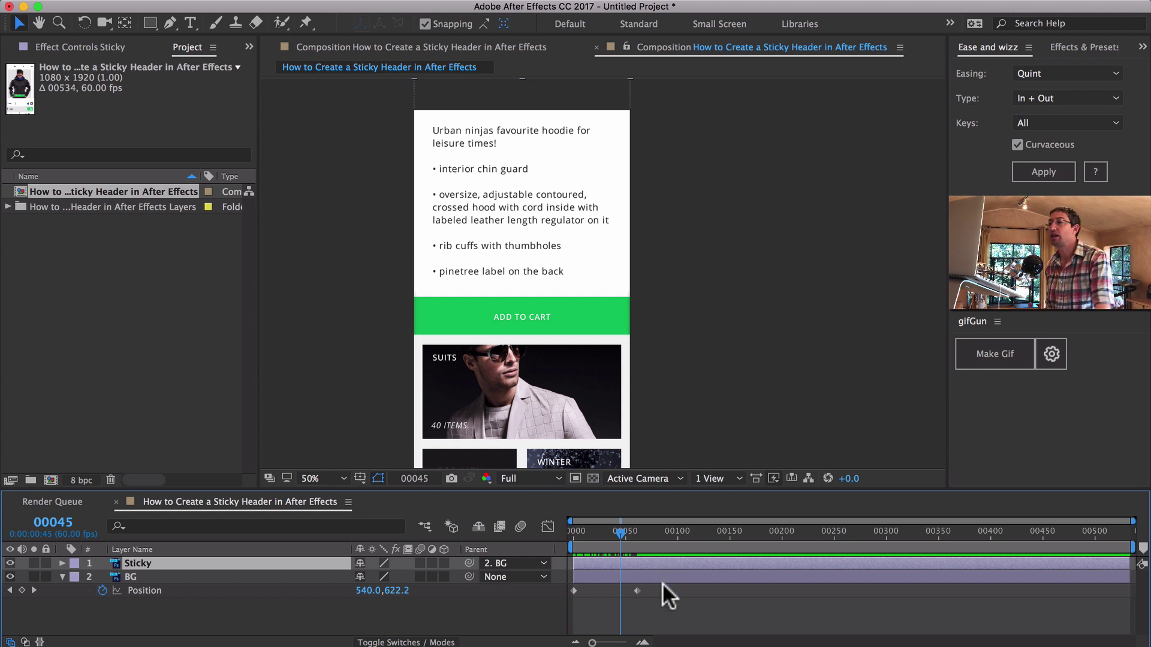
{"action": "left_click_drag", "start_coordinate": [591, 602], "coordinate": [570, 575]}
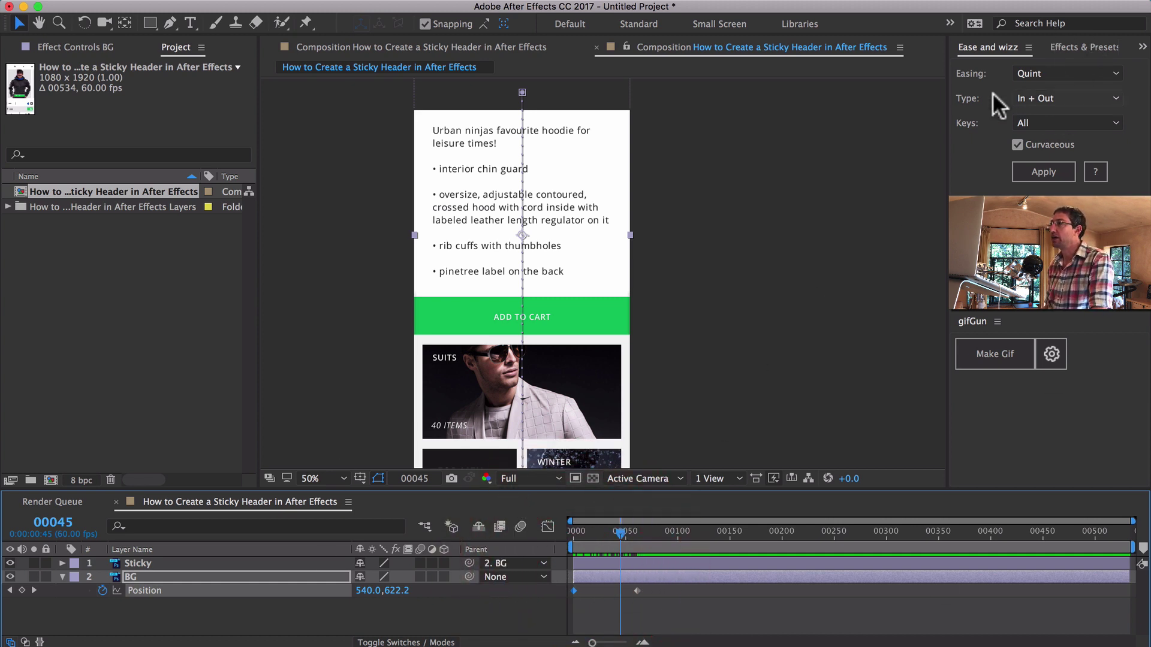
{"action": "left_click", "coordinate": [1050, 171]}
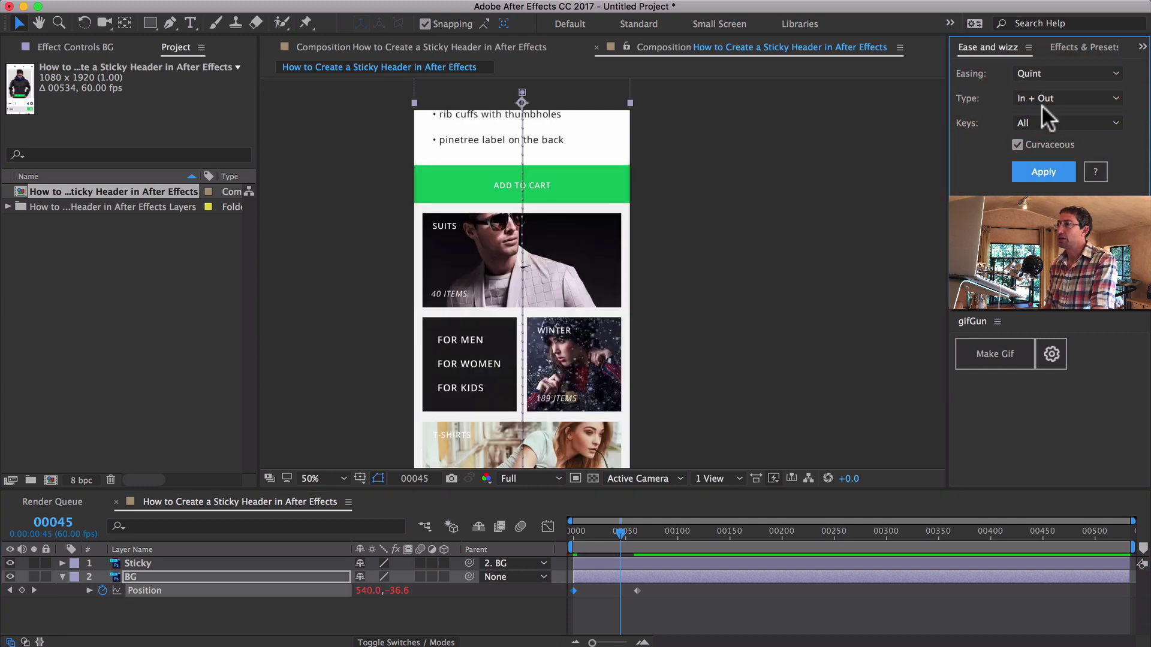
{"action": "left_click", "coordinate": [691, 533]}
{"action": "key", "text": "0"}
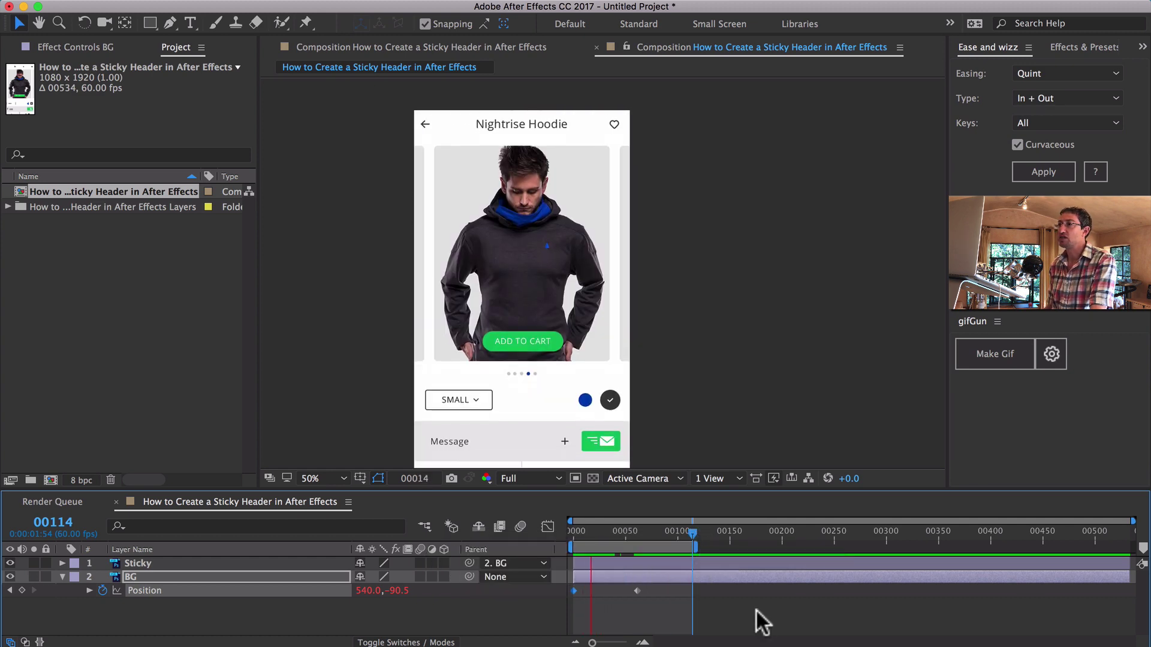
{"action": "left_click", "coordinate": [642, 624]}
- Move BG's second Position keyframe to about 00140, end the work area at 00175, and preview
{"action": "left_click_drag", "start_coordinate": [637, 593], "coordinate": [714, 590]}
{"action": "left_click_drag", "start_coordinate": [748, 538], "coordinate": [755, 539]}
{"action": "key", "text": "n"}
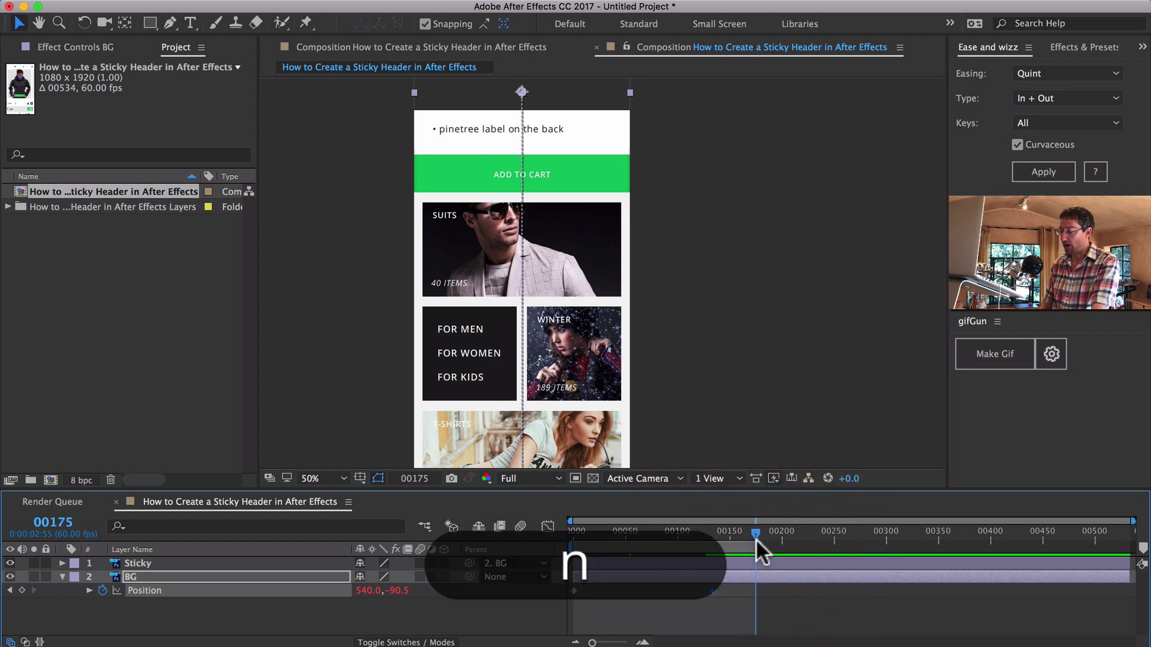
{"action": "key", "text": "0"}
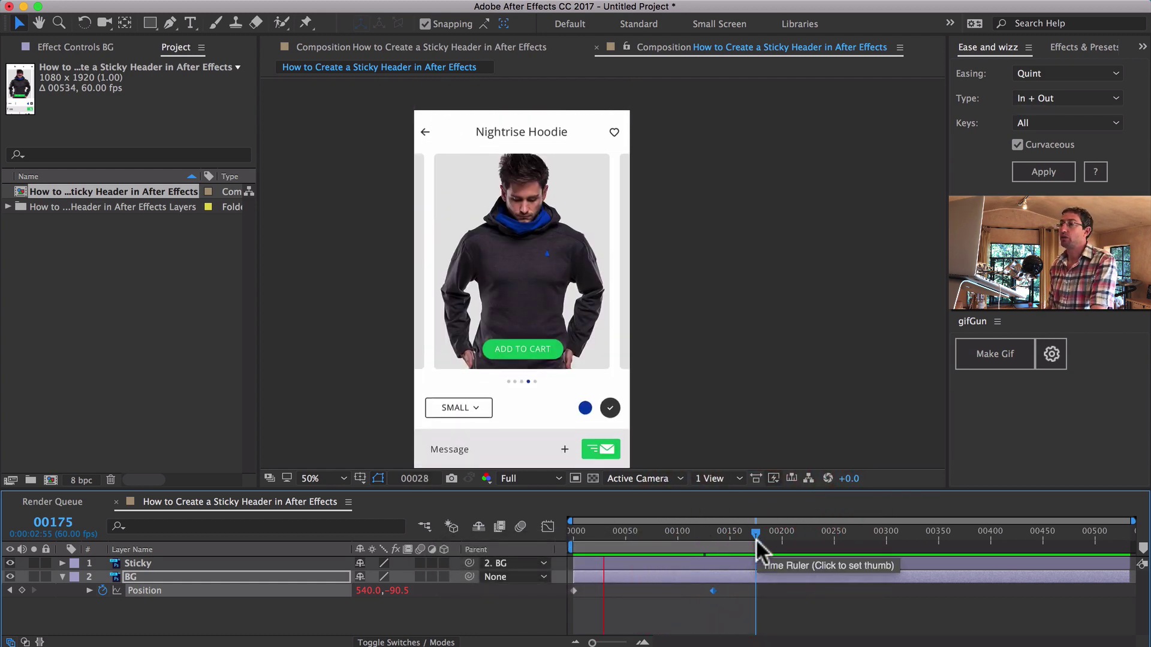
{"action": "key", "text": "space"}
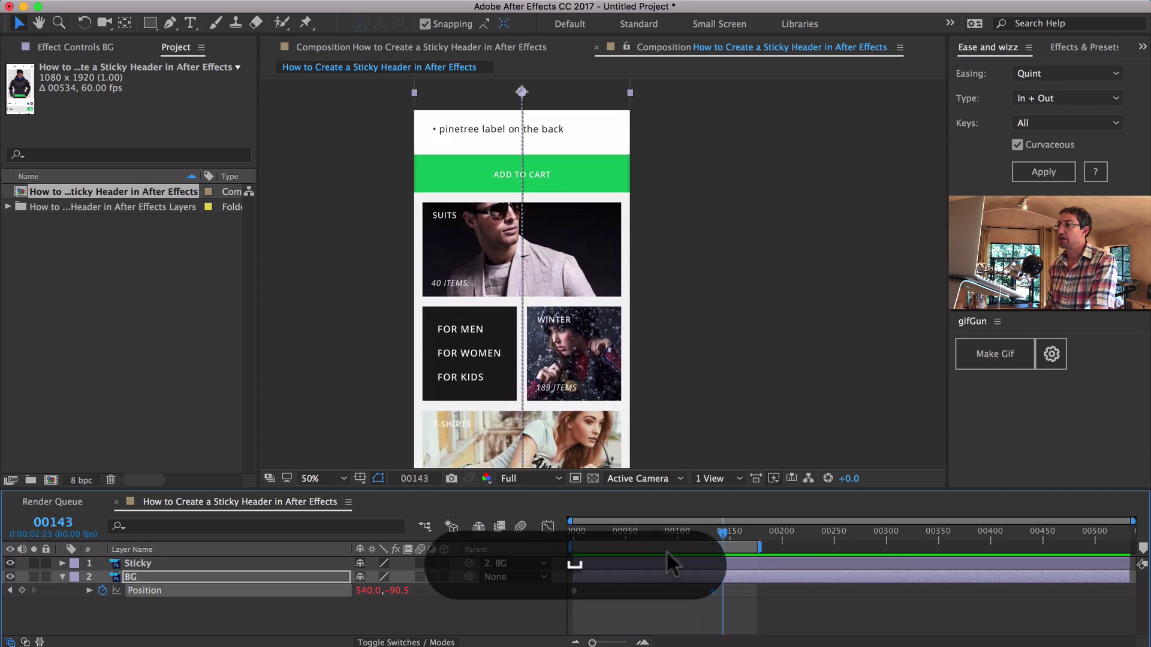
- Step frame by frame to 00070, where BG reads 540.0,989.9
{"action": "mouse_move", "coordinate": [656, 530]}
{"action": "left_mouse_down"}
{"action": "mouse_move", "coordinate": [618, 527]}
{"action": "mouse_move", "coordinate": [644, 522]}
{"action": "left_mouse_up"}
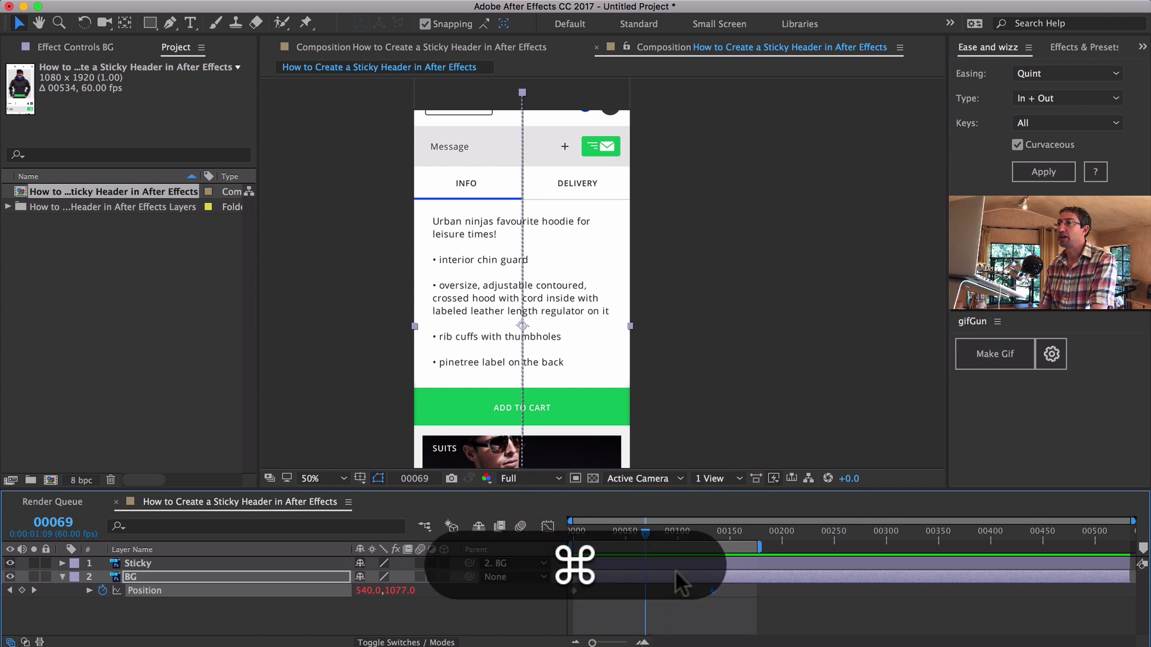
{"action": "key", "text": "super+Right"}
{"action": "key", "text": "super+Left"}
{"action": "key", "text": "super+Right"}
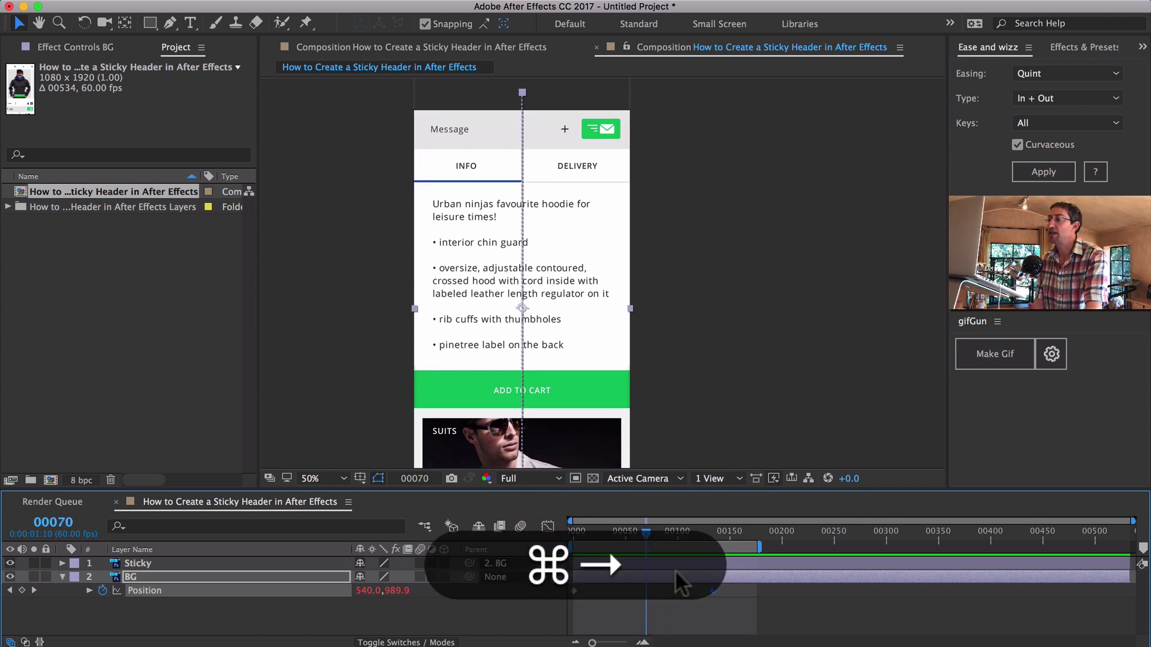
{"action": "key", "text": "super+Right"}
{"action": "key", "text": "super+Left"}
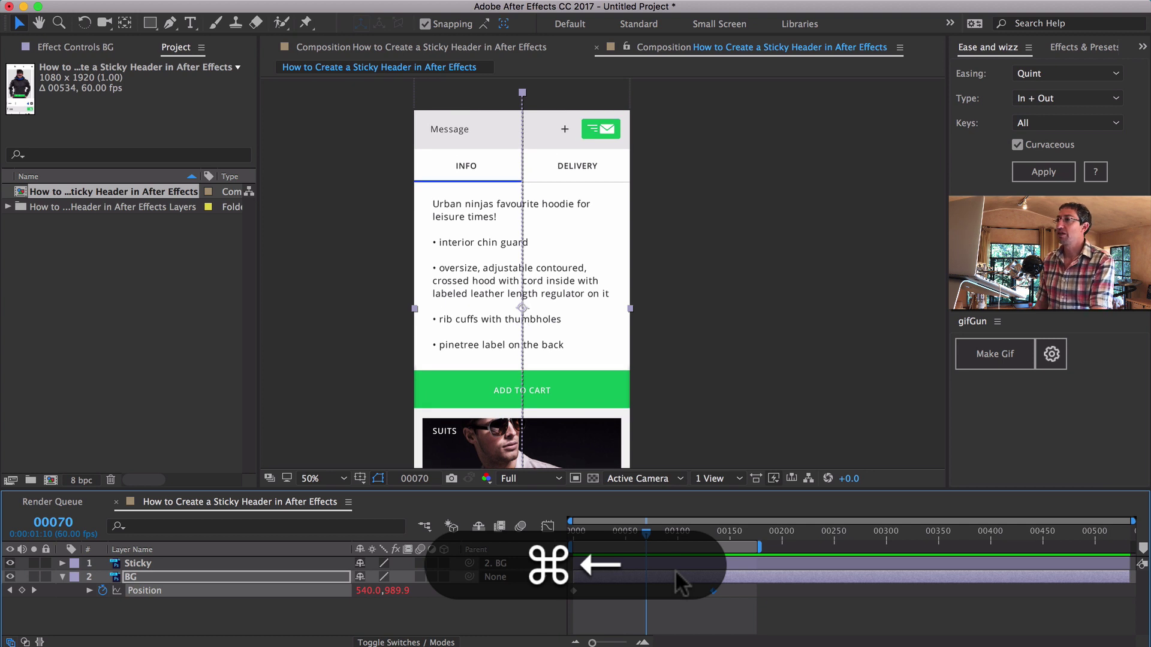
{"action": "left_click", "coordinate": [412, 124]}
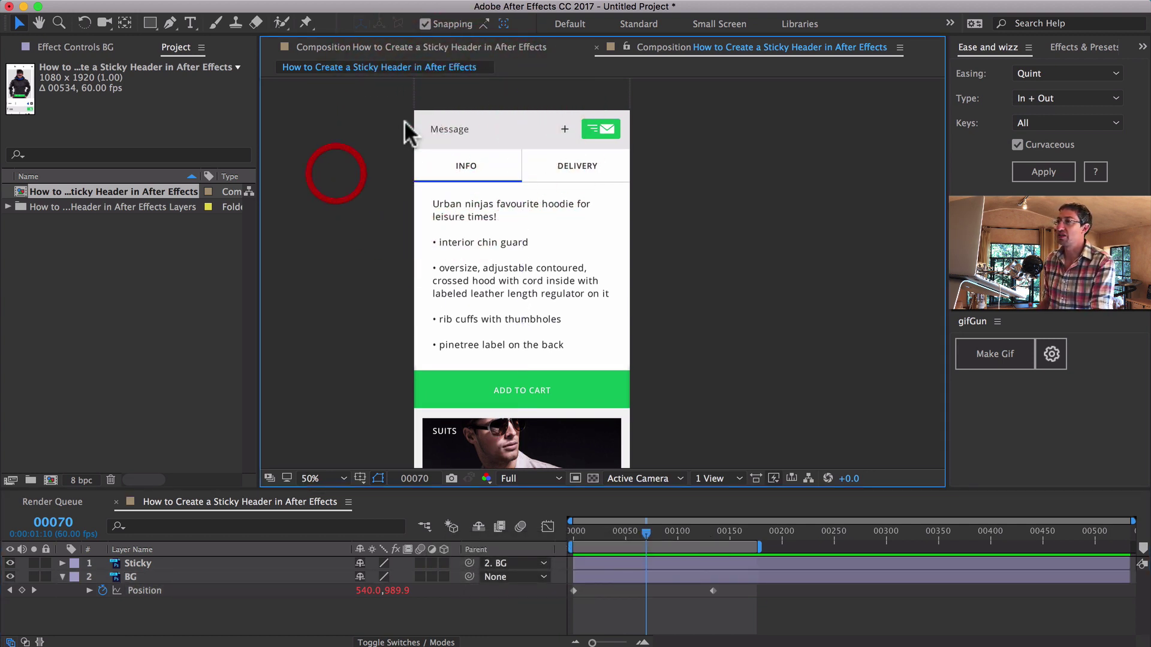
{"action": "left_click", "coordinate": [448, 123]}
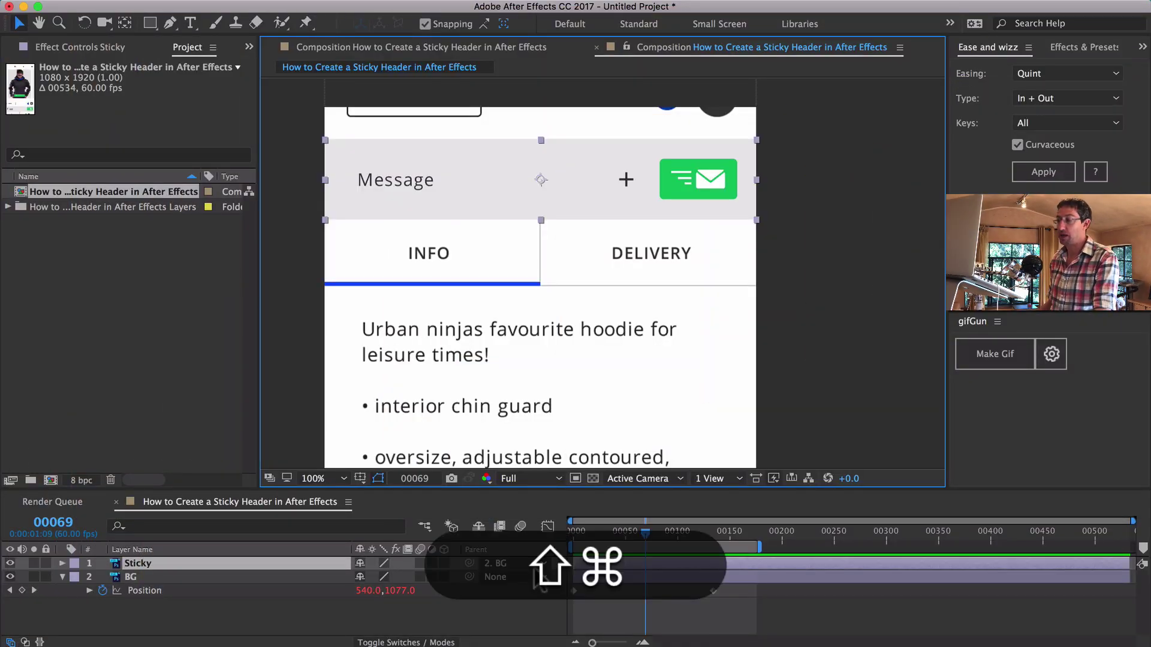
- Split Sticky at 00069 and set Sticky 2's Parent to None
{"action": "key", "text": "super+shift+d"}
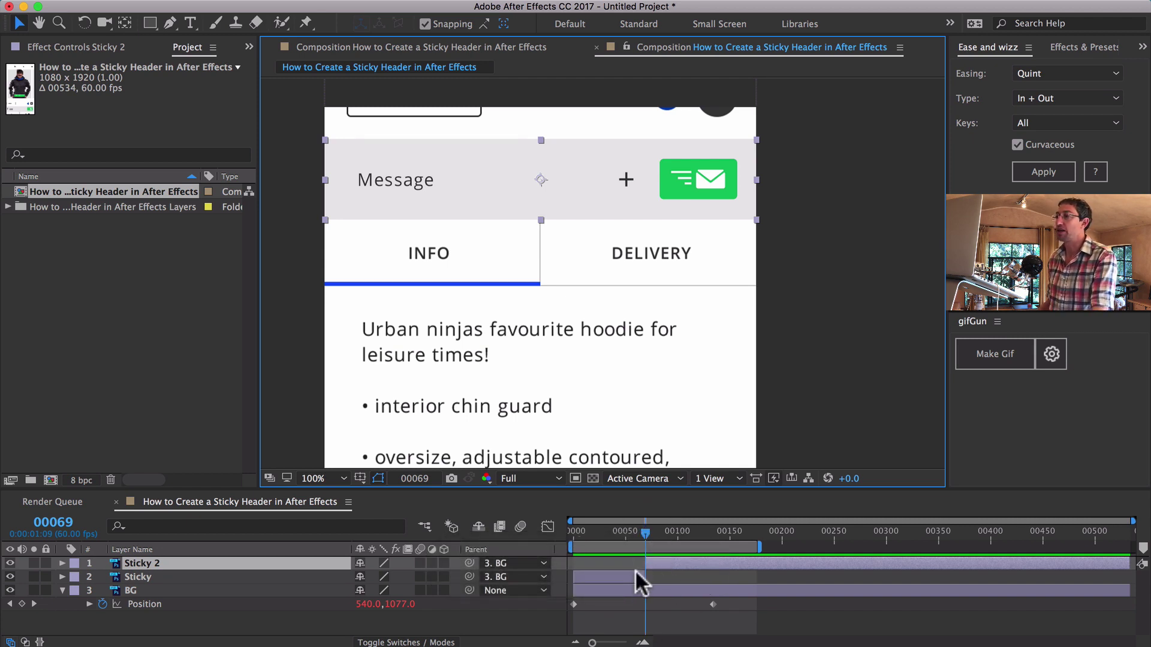
{"action": "left_click", "coordinate": [515, 562]}
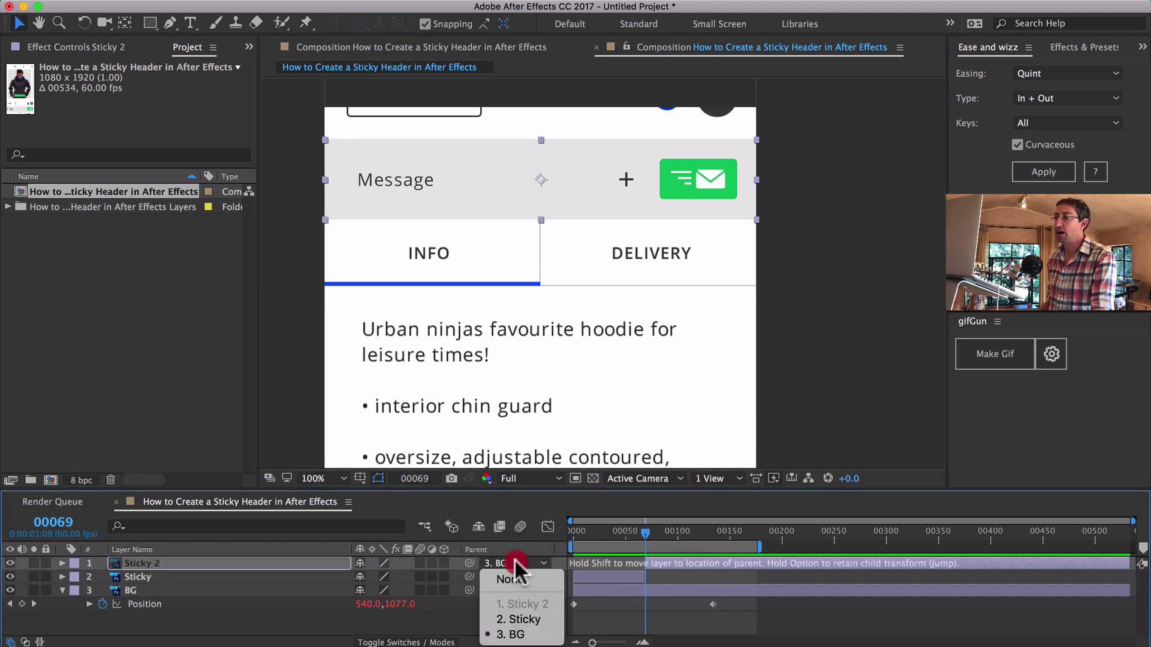
{"action": "left_click", "coordinate": [514, 576]}
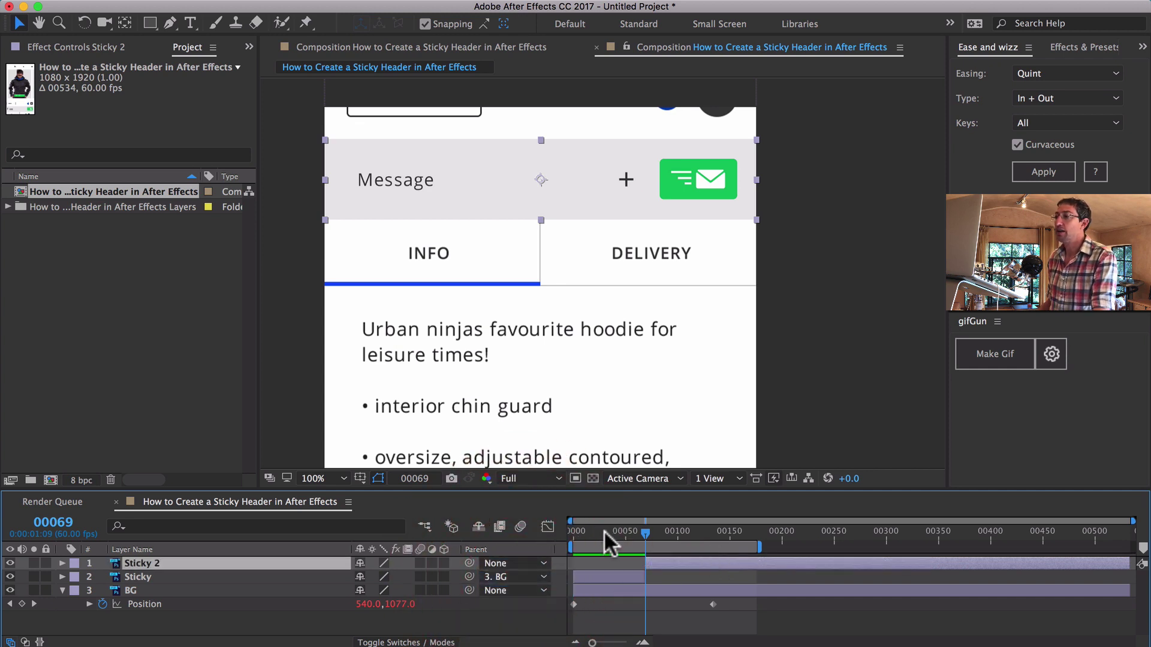
- Move Sticky 2's Message bar flush with the comp's top edge and scrub to confirm it stays pinned
{"action": "left_click_drag", "start_coordinate": [604, 530], "coordinate": [664, 521]}
{"action": "left_click", "coordinate": [613, 574]}
{"action": "left_click", "coordinate": [668, 563]}
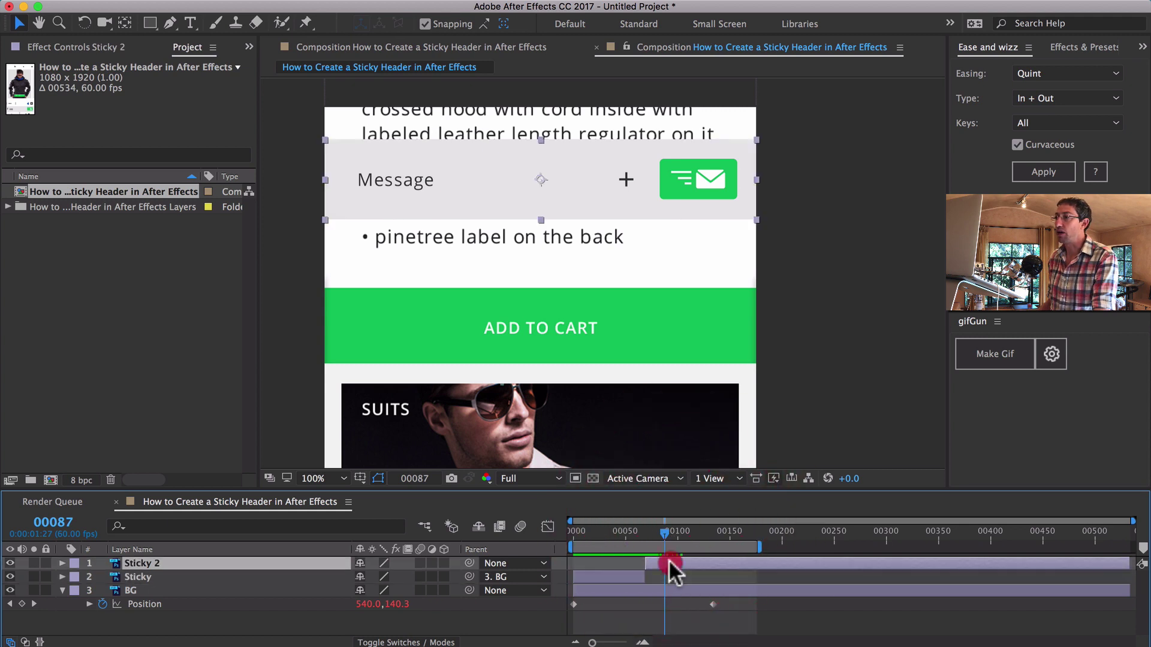
{"action": "key", "text": "Caps_Lock"}
{"action": "left_click_drag", "start_coordinate": [357, 167], "coordinate": [354, 141]}
{"action": "key", "text": "Caps_Lock"}
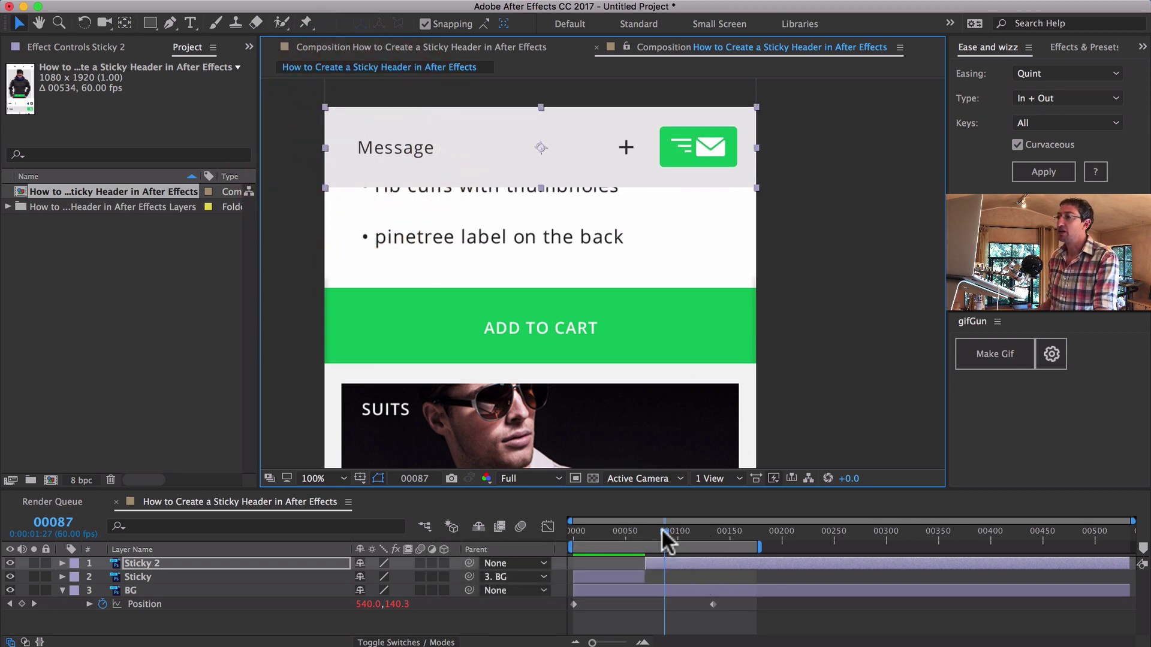
{"action": "left_click_drag", "start_coordinate": [660, 527], "coordinate": [798, 526]}
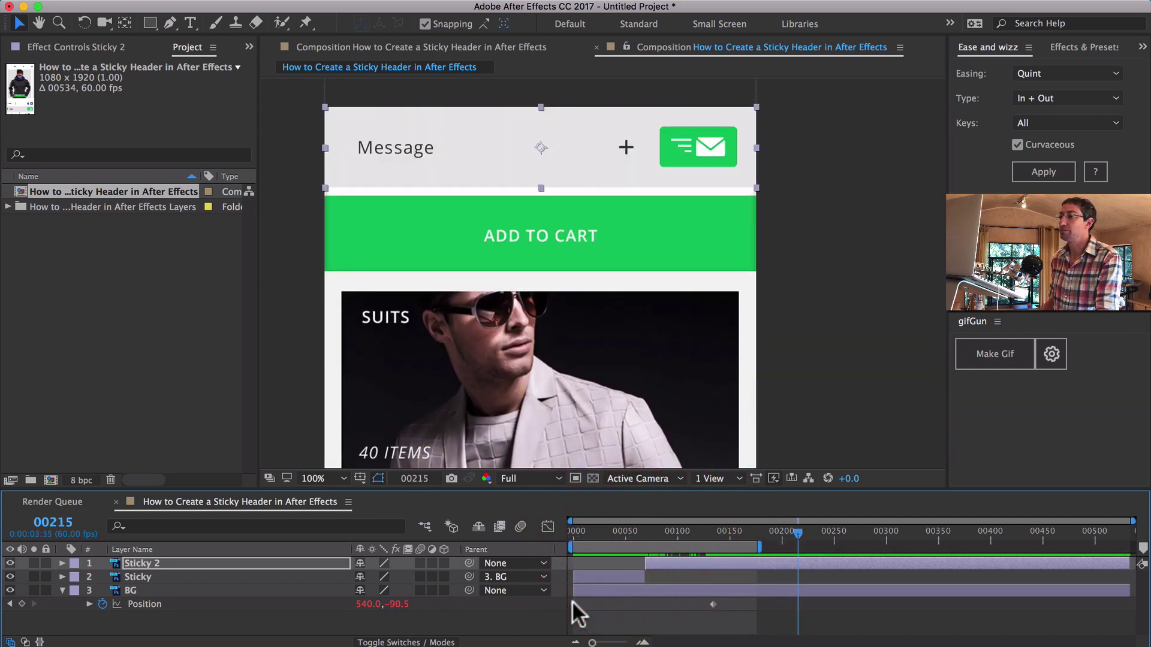
- Paste BG's starting Position keyframe (540.0,2626.5) at 00296 and extend the work area to about 00345
{"action": "left_click", "coordinate": [573, 604]}
{"action": "key", "text": "super+c"}
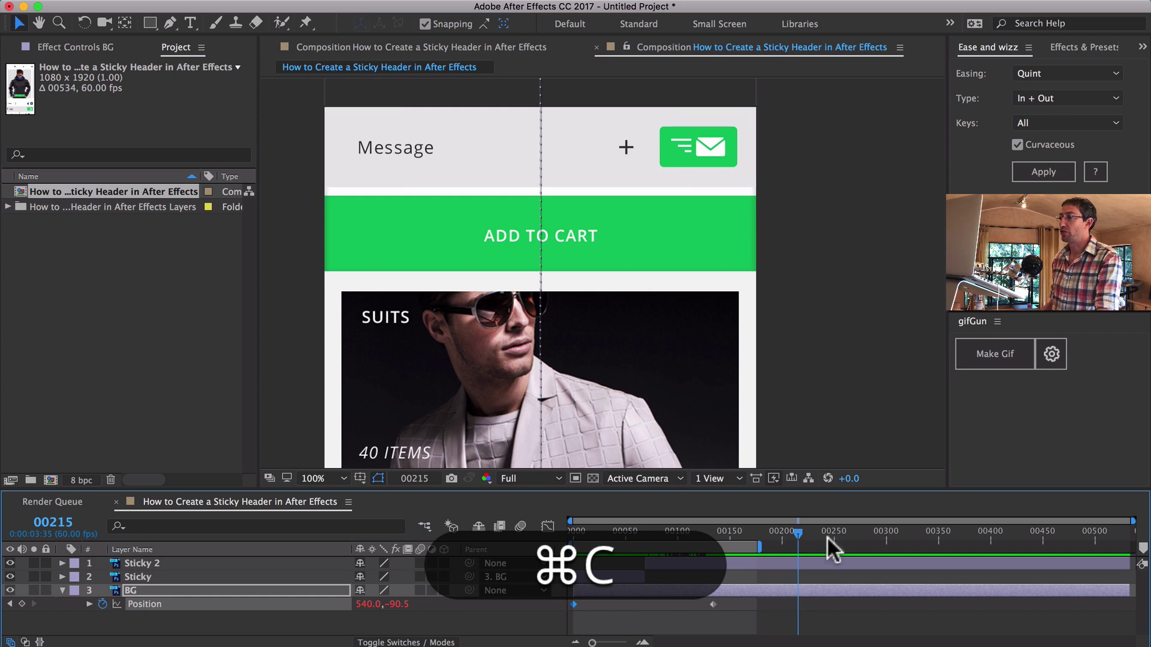
{"action": "left_click_drag", "start_coordinate": [827, 535], "coordinate": [881, 538]}
{"action": "left_click", "coordinate": [863, 590]}
{"action": "key", "text": "super+v"}
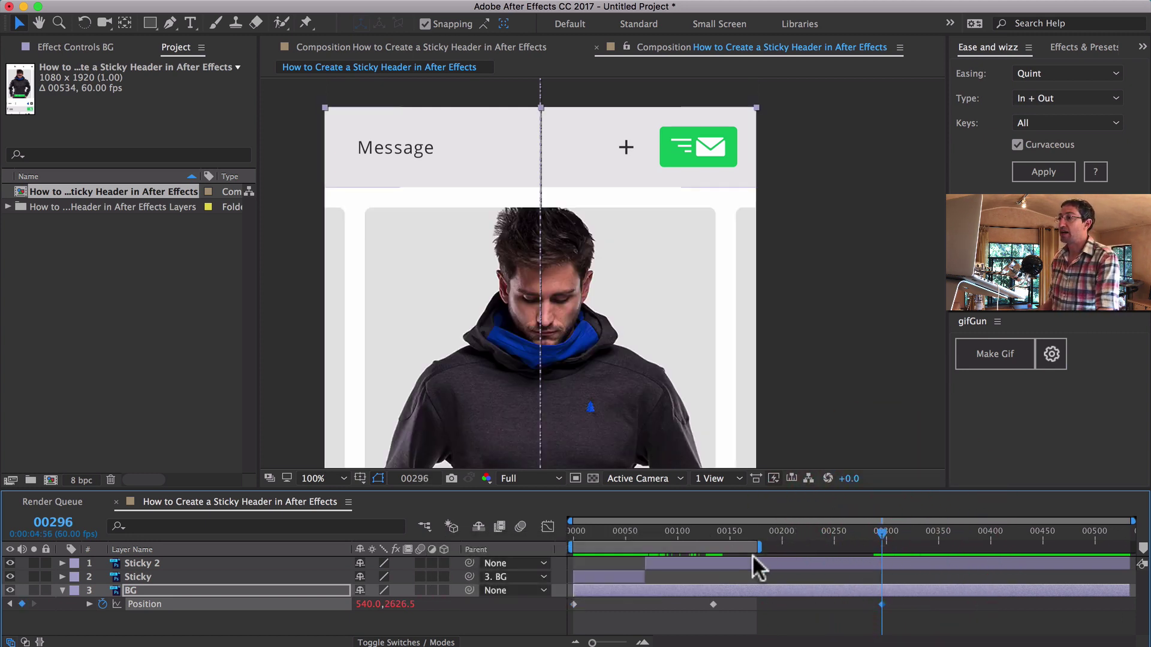
{"action": "left_click_drag", "start_coordinate": [759, 546], "coordinate": [931, 547]}
{"action": "left_click_drag", "start_coordinate": [763, 523], "coordinate": [795, 520]}
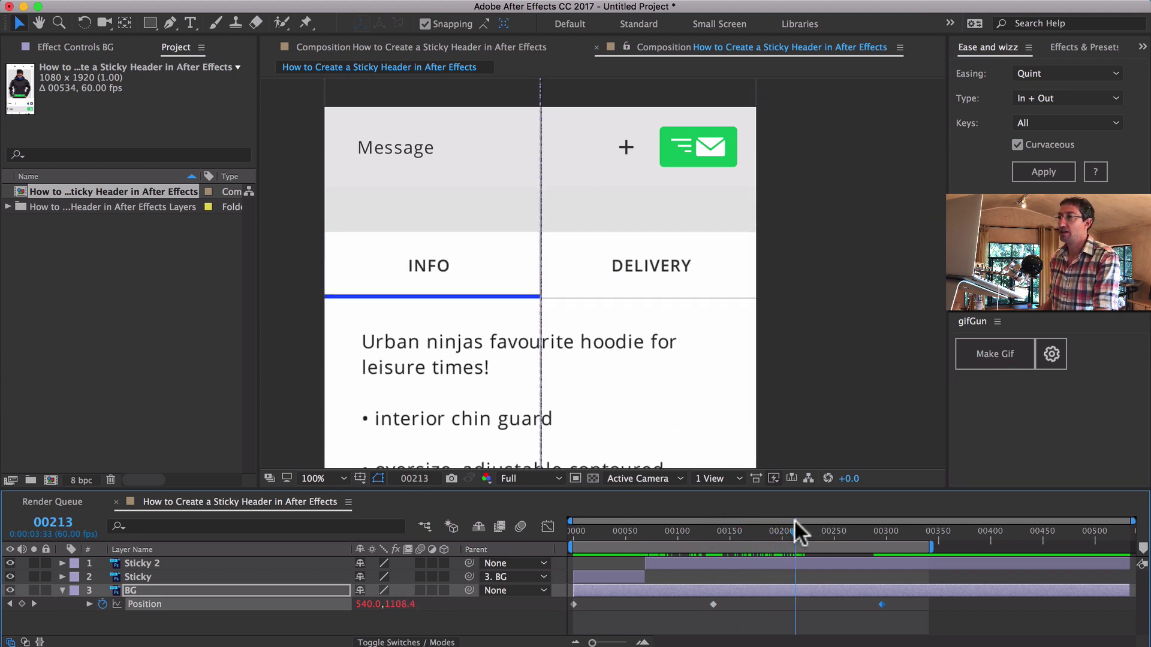
- Split Sticky 2 at frame 00212, make Sticky 3 visible, and parent Sticky 3 to BG
{"action": "left_click", "coordinate": [9, 564]}
{"action": "key", "text": "super"}
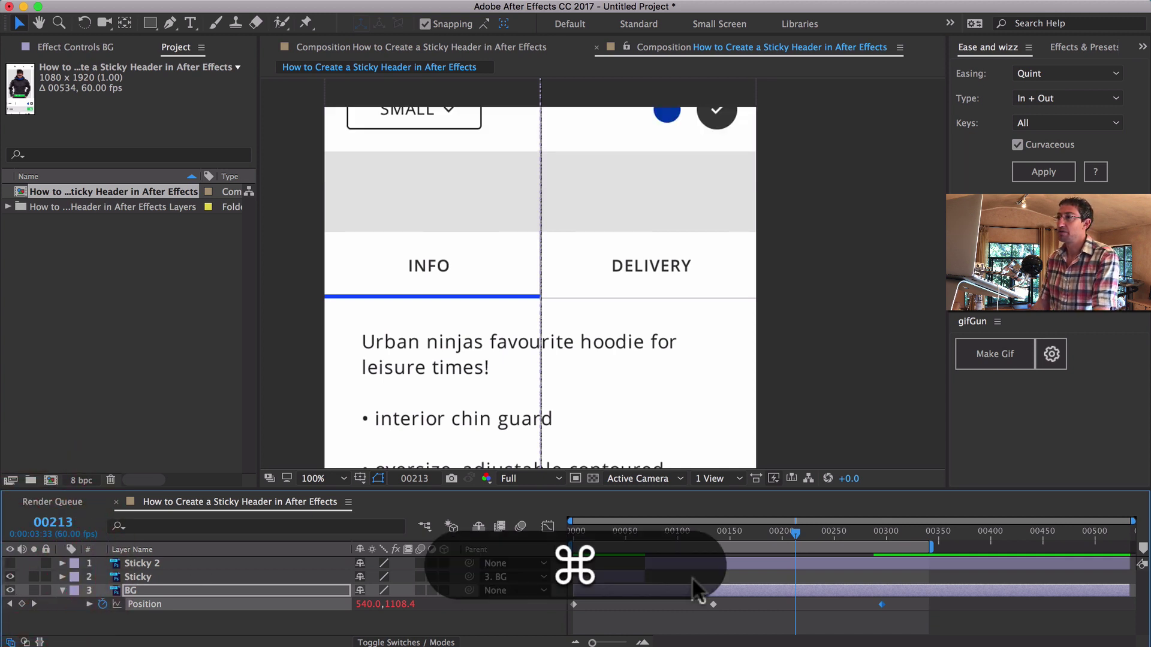
{"action": "key", "text": "super+Left"}
{"action": "key", "text": "super+Left"}
{"action": "key", "text": "super+Right"}
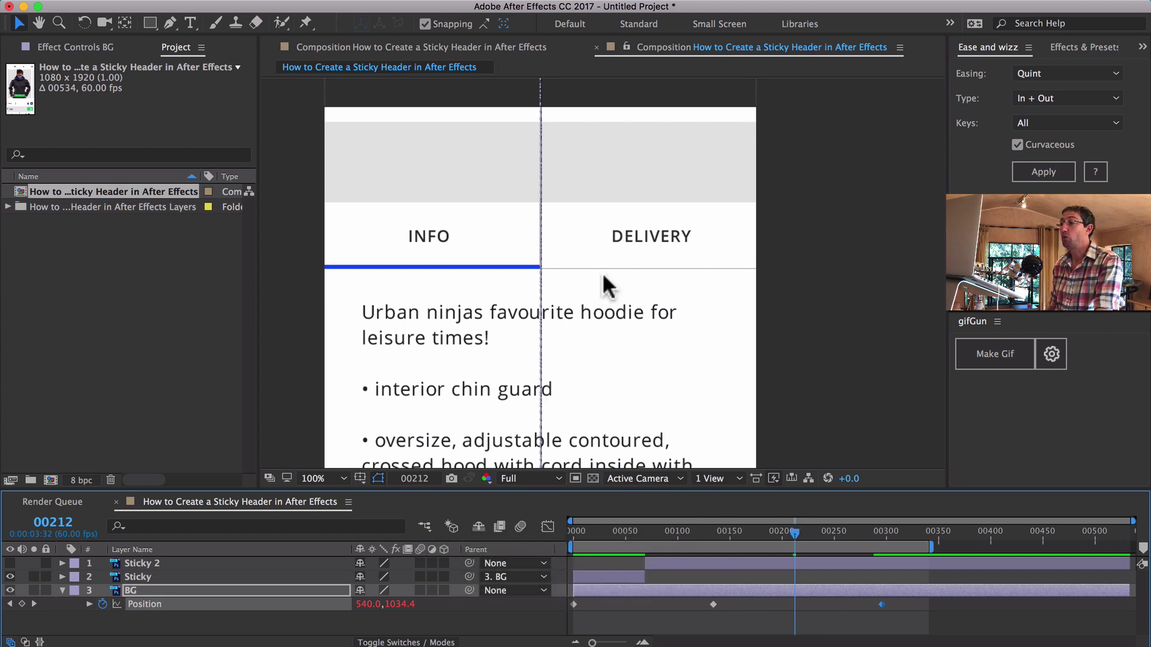
{"action": "left_click", "coordinate": [773, 563]}
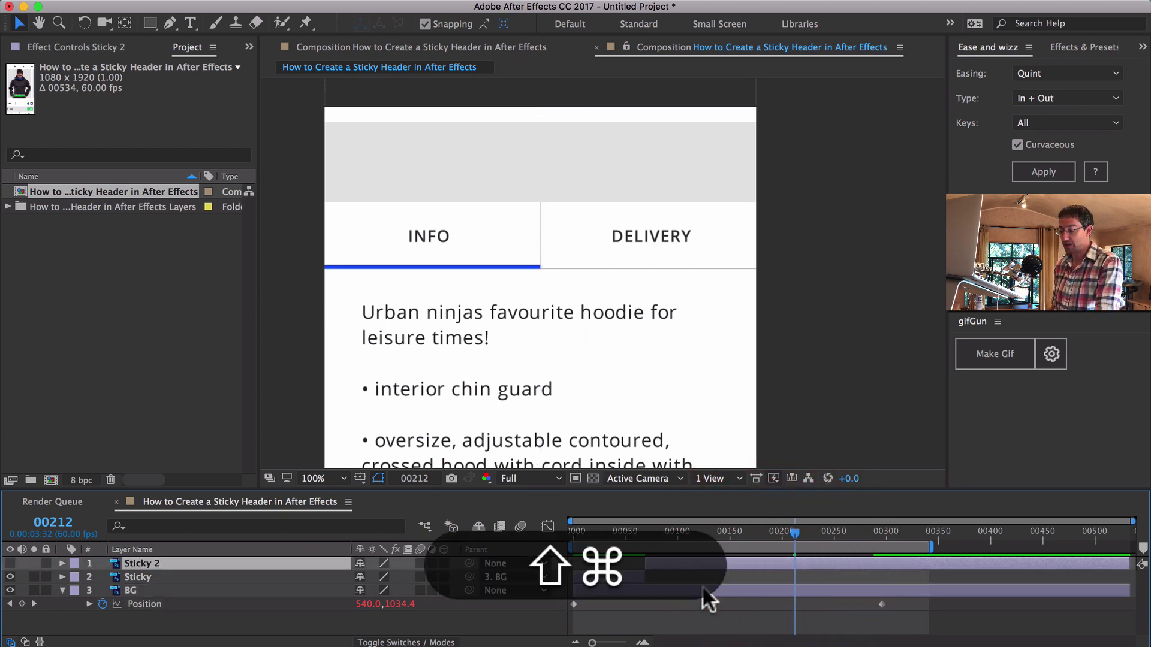
{"action": "key", "text": "super+shift+d"}
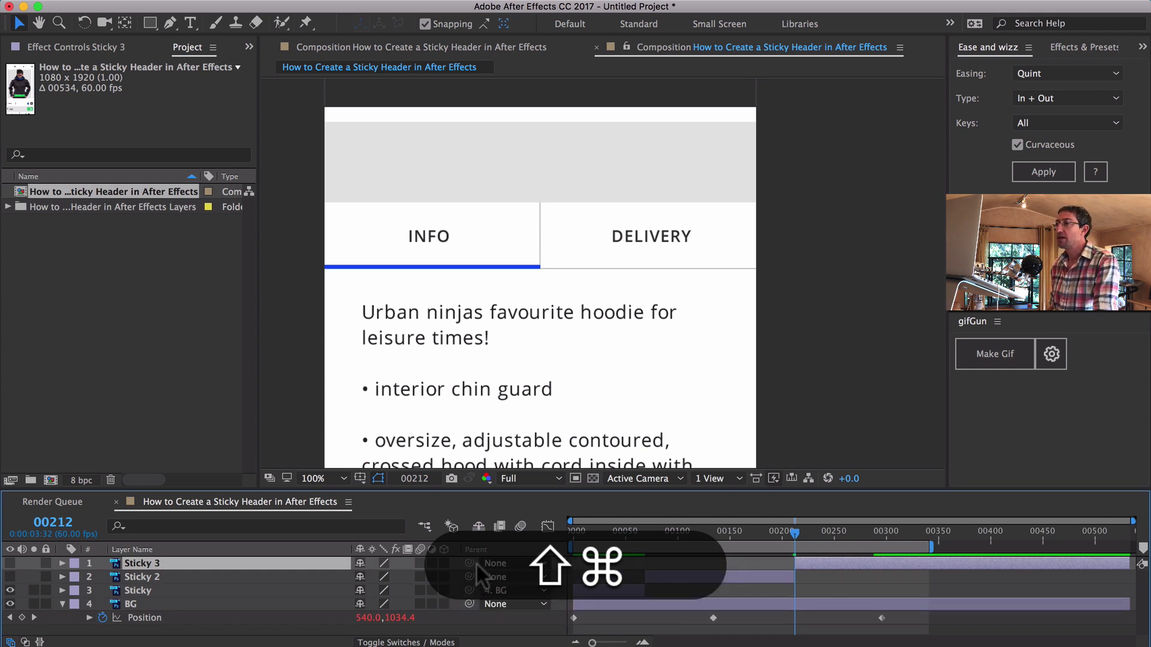
{"action": "left_click", "coordinate": [9, 563]}
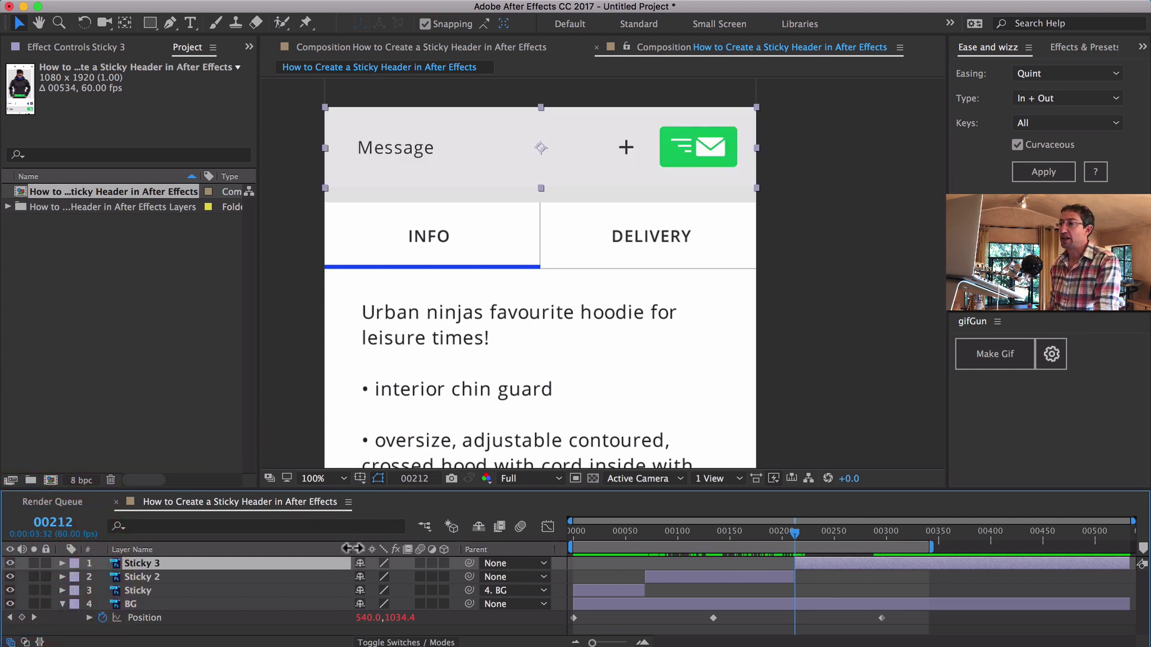
{"action": "left_click_drag", "start_coordinate": [469, 565], "coordinate": [179, 604]}
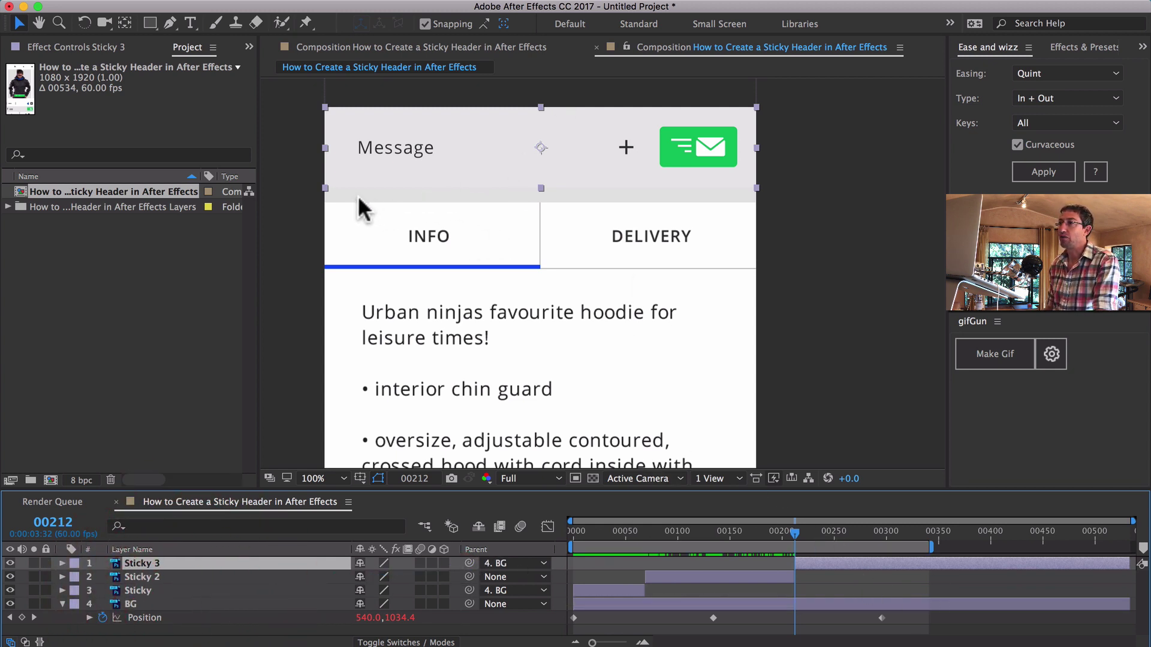
- At 200% zoom, nudge Sticky 3 down onto the Info/Delivery tabs, then return to 100%
{"action": "key", "text": "h"}
{"action": "scroll", "coordinate": [345, 204], "scroll_direction": "up", "scroll_amount": 1}
{"action": "left_click_drag", "start_coordinate": [406, 185], "coordinate": [663, 380]}
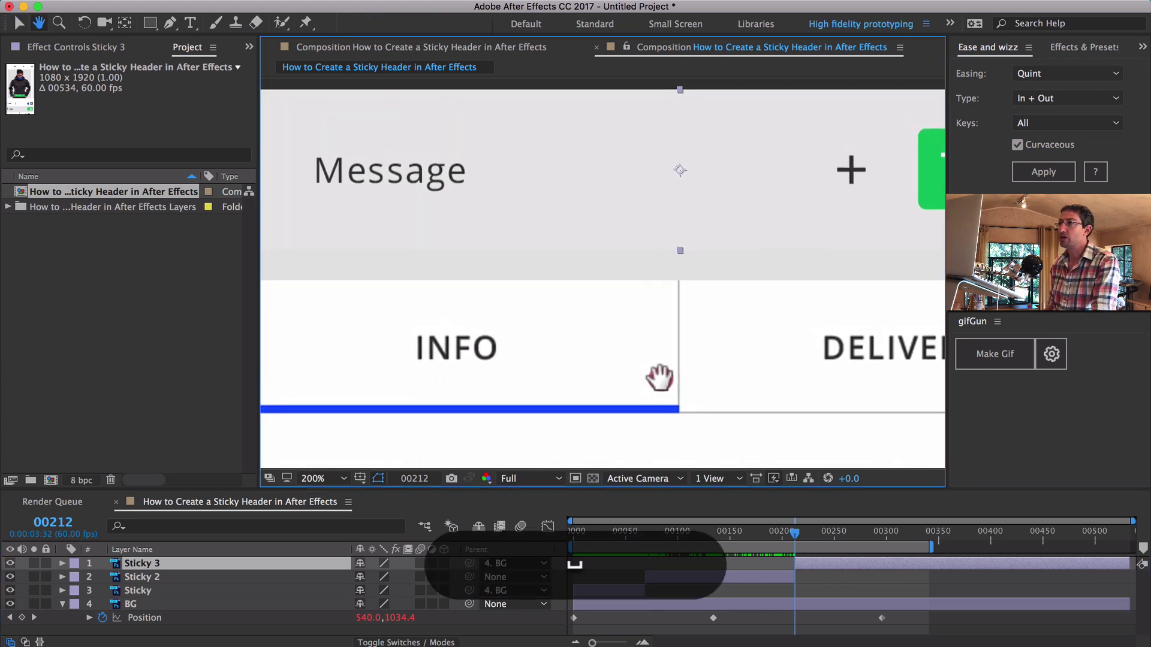
{"action": "left_click_drag", "start_coordinate": [406, 282], "coordinate": [461, 299]}
{"action": "key", "text": "v"}
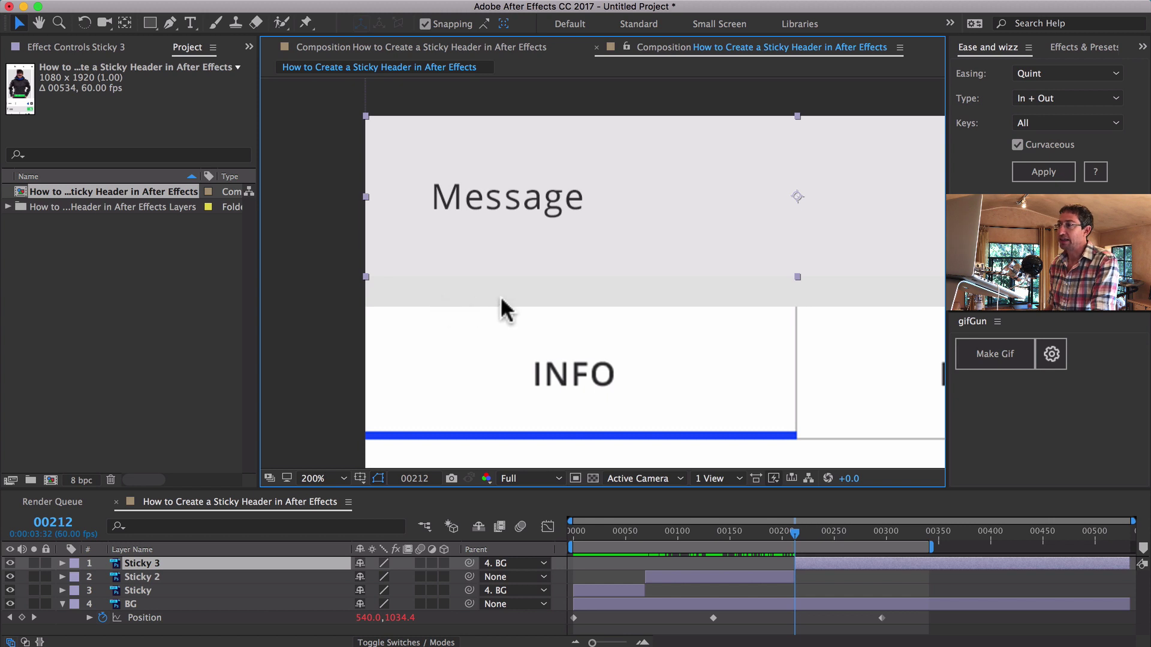
{"action": "key", "text": "shift+Down"}
{"action": "key", "text": "shift+Down"}
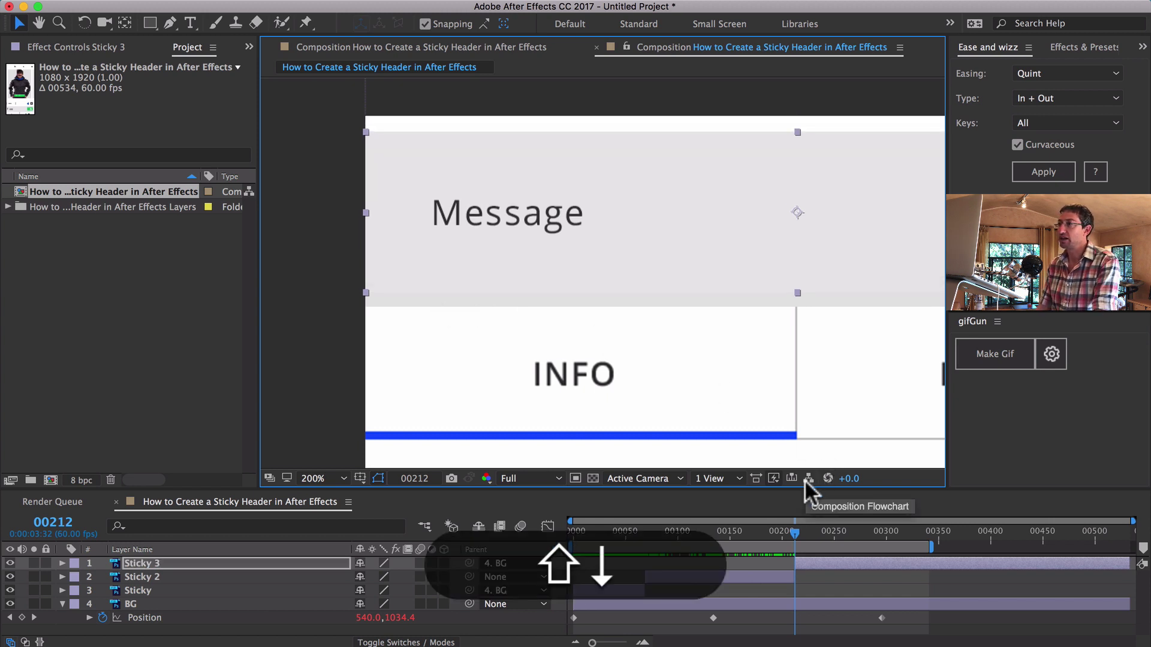
{"action": "key", "text": "Down"}
{"action": "key", "text": "Down"}
{"action": "key", "text": "Down"}
{"action": "key", "text": "Down"}
{"action": "key", "text": "Down"}
{"action": "key", "text": "Down"}
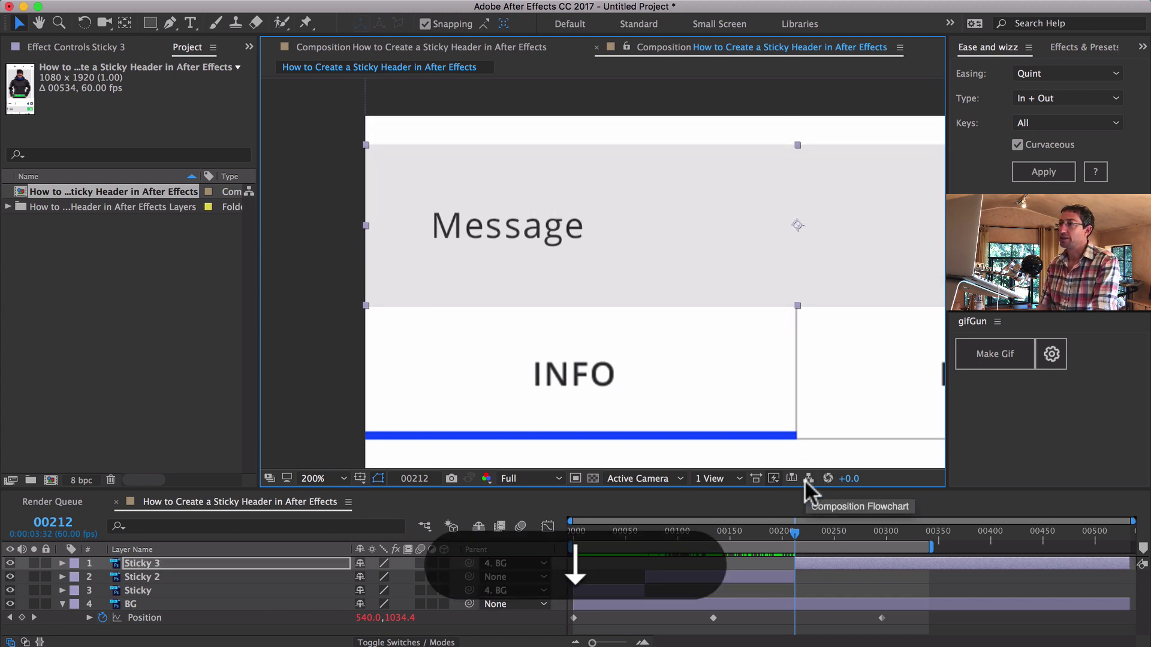
{"action": "key", "text": "Down"}
{"action": "key", "text": "Up"}
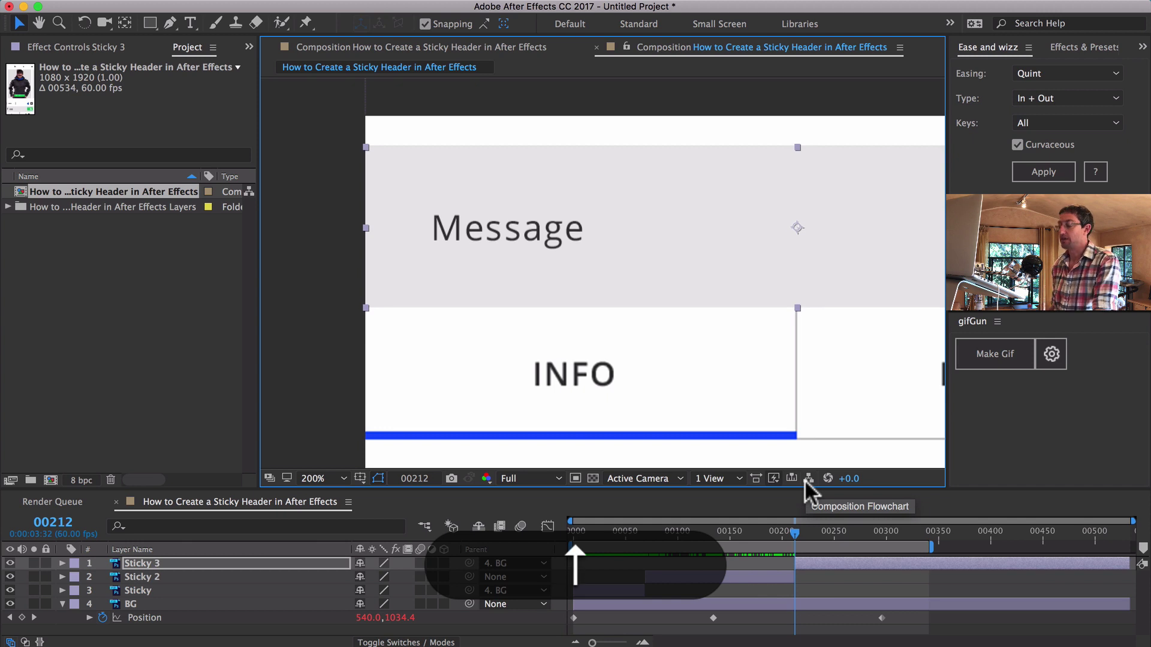
{"action": "key", "text": "comma"}
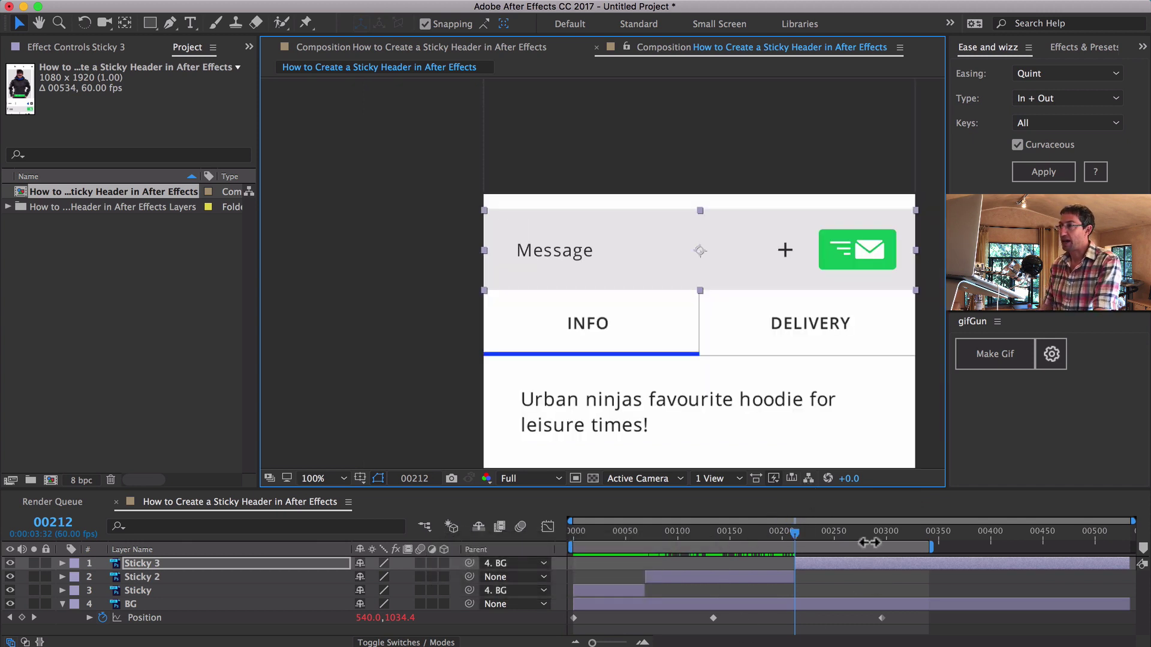
{"action": "mouse_move", "coordinate": [793, 529]}
{"action": "left_mouse_down"}
{"action": "mouse_move", "coordinate": [804, 528]}
{"action": "mouse_move", "coordinate": [779, 530]}
{"action": "mouse_move", "coordinate": [818, 527]}
{"action": "mouse_move", "coordinate": [802, 527]}
{"action": "left_mouse_up"}
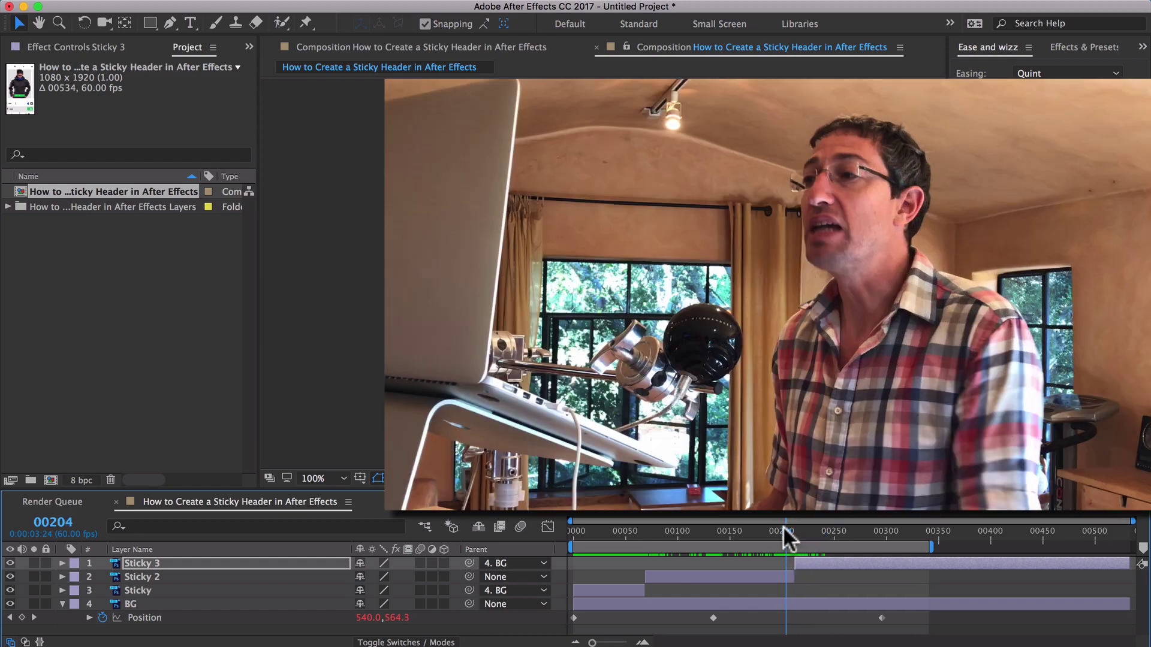